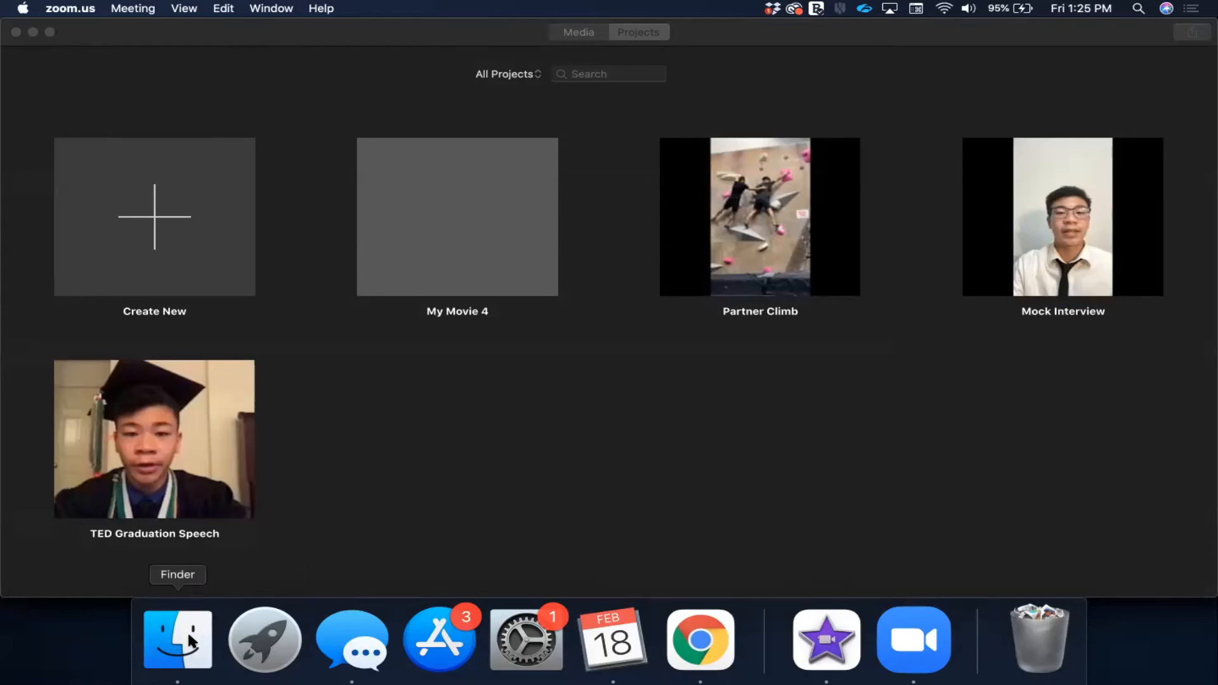
# - Open iMovie from the Applications folder and create a new movie project
pyautogui.click(188, 652)
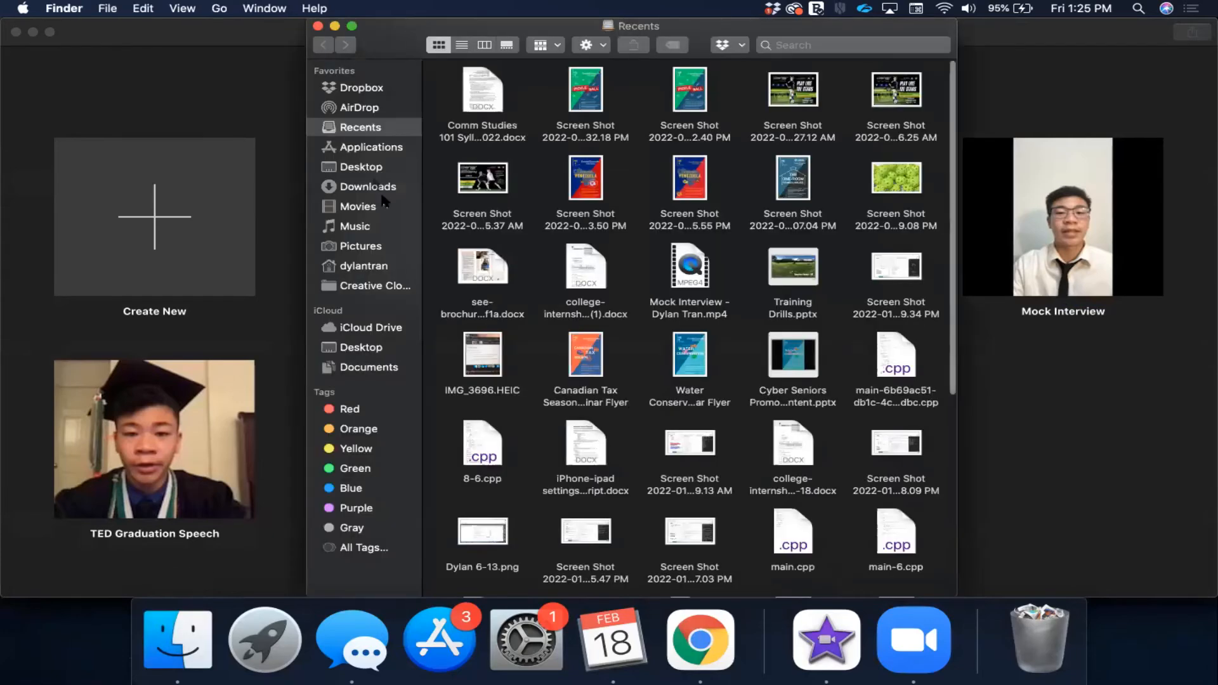
pyautogui.click(374, 155)
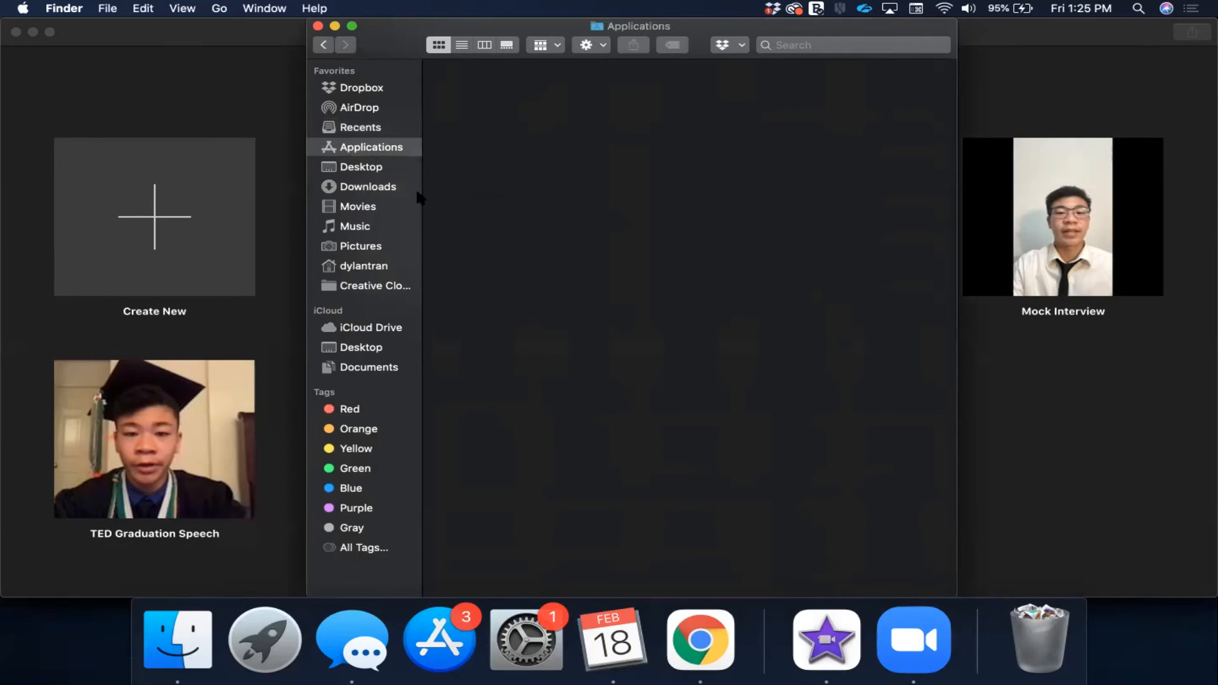
pyautogui.scroll(-5, 558, 266)
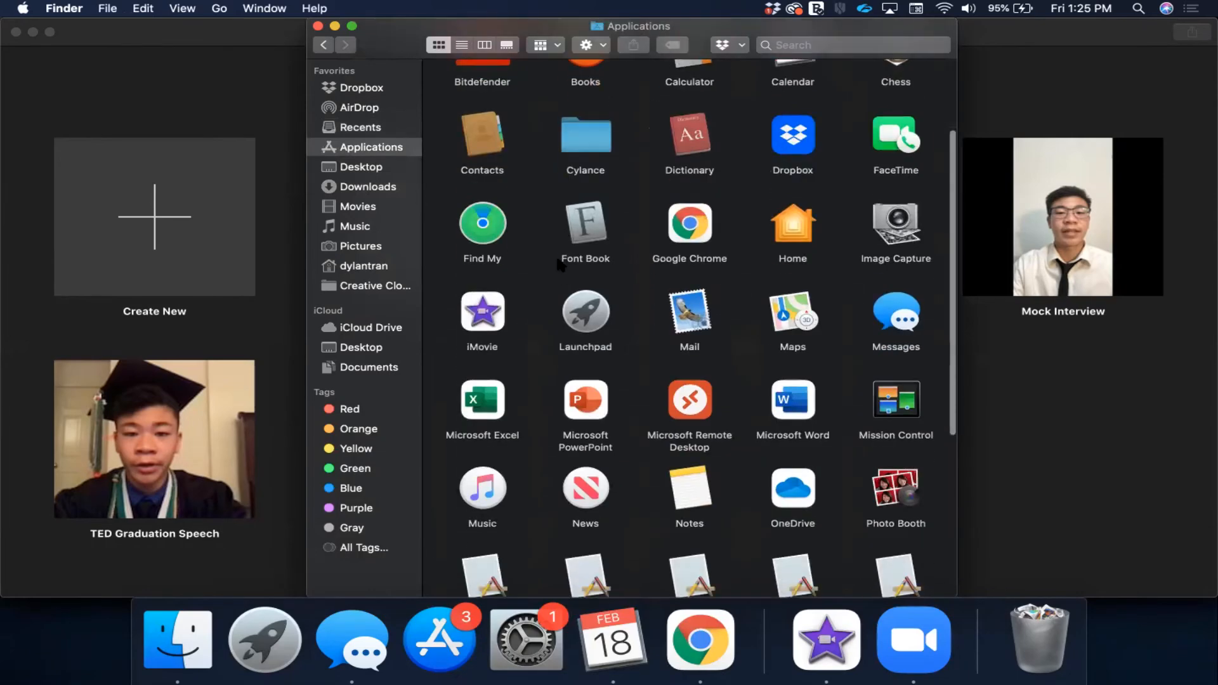
pyautogui.scroll(-2, 558, 265)
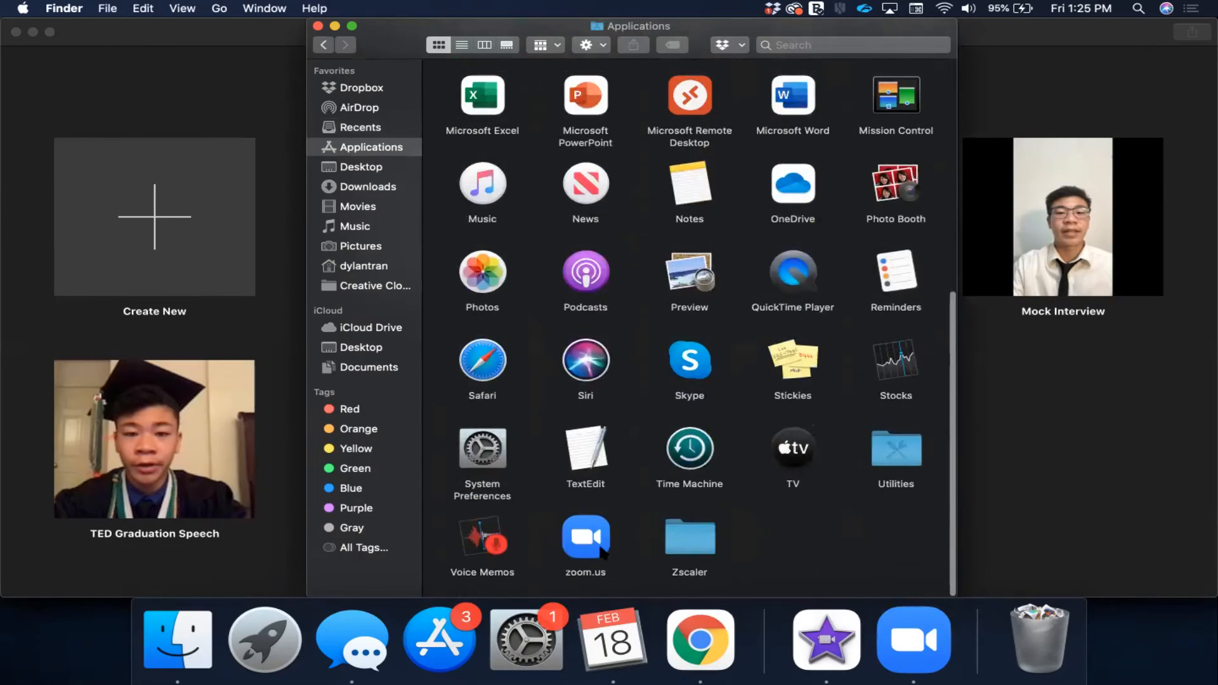
pyautogui.scroll(5, 507, 317)
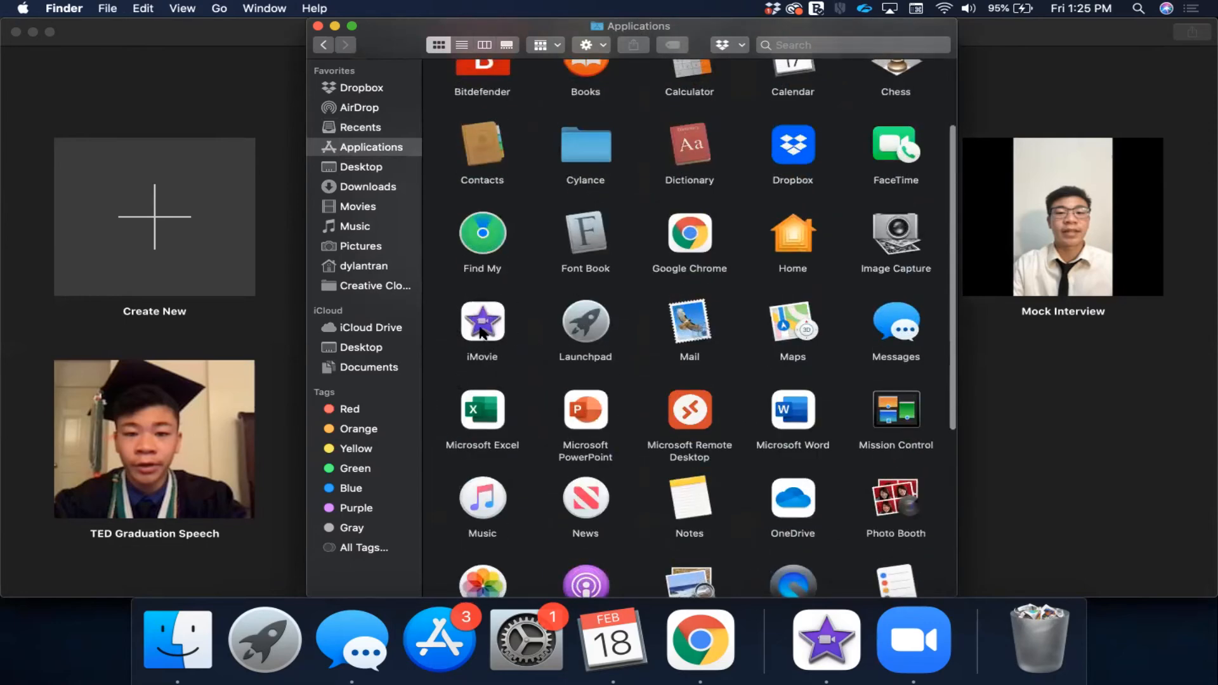
pyautogui.doubleClick(482, 331)
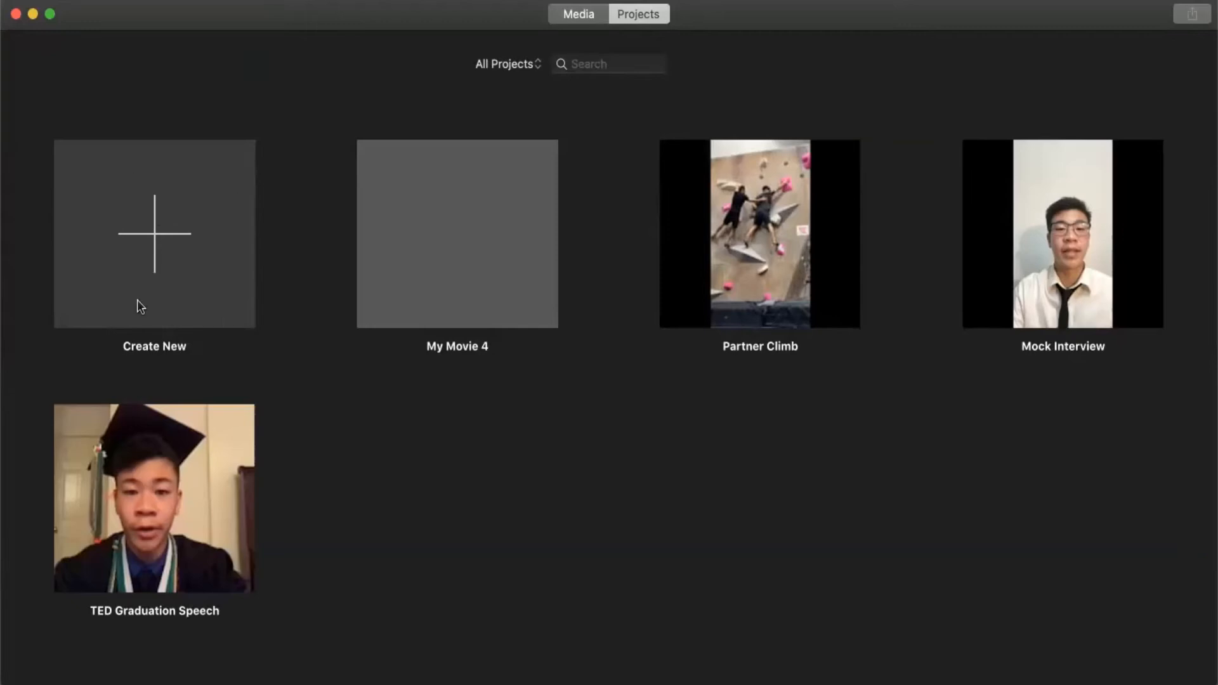
pyautogui.click(154, 247)
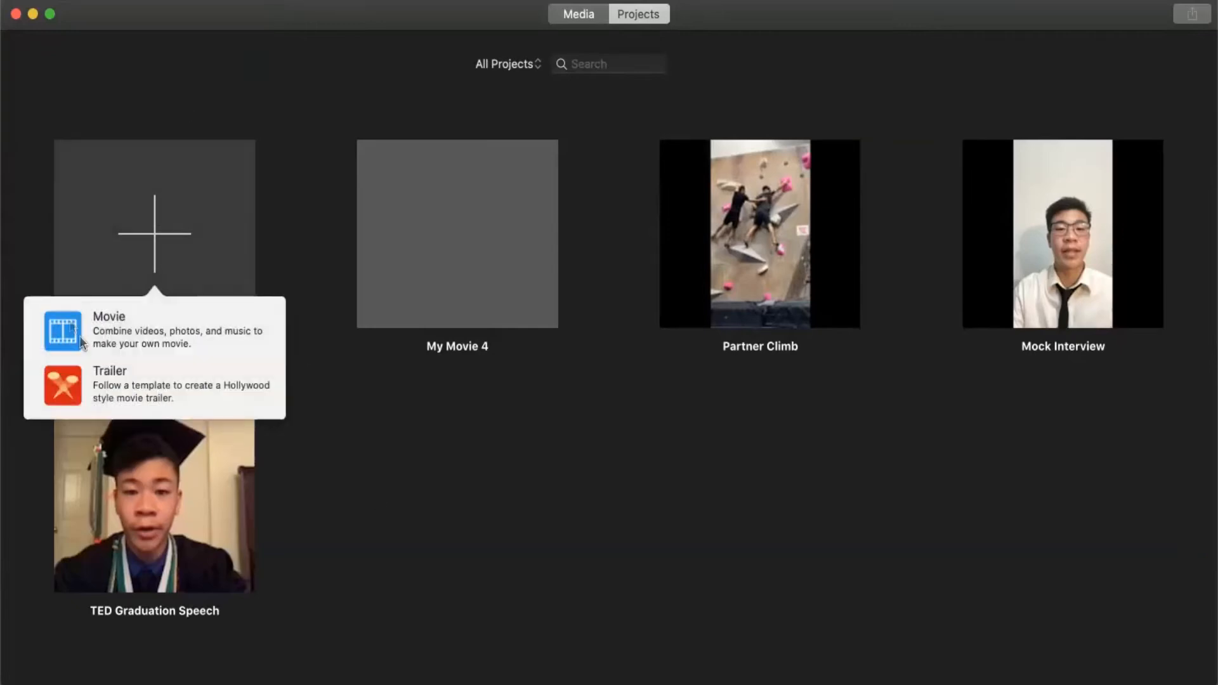
pyautogui.click(135, 326)
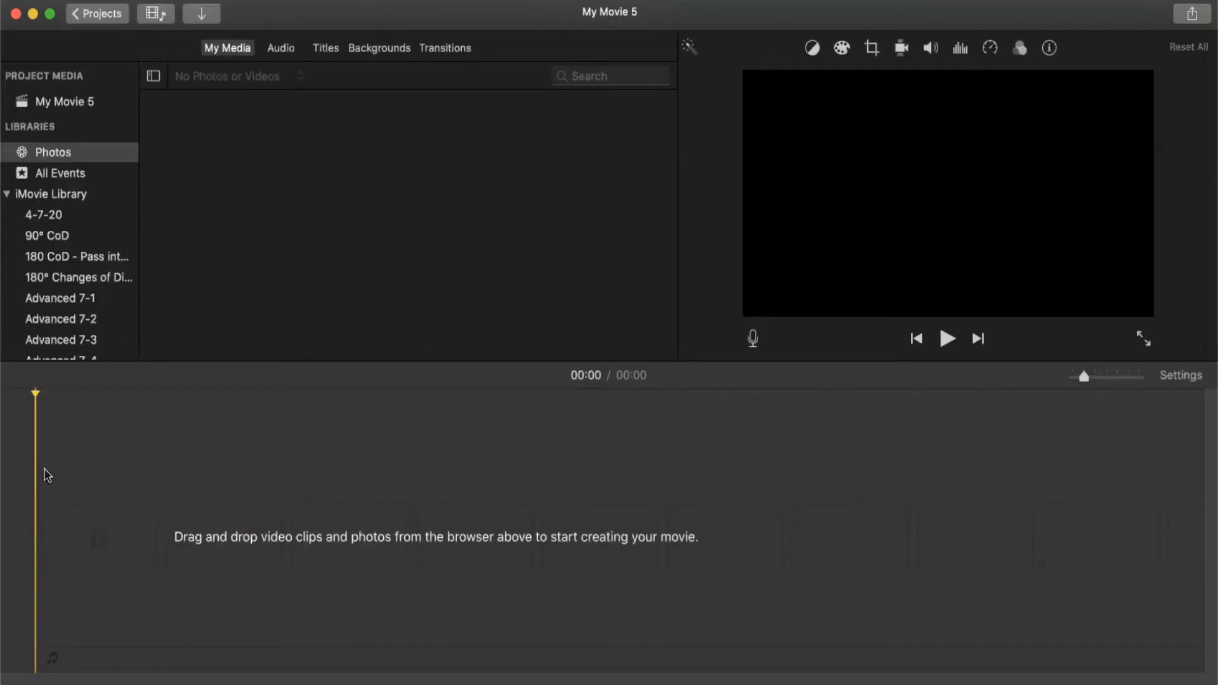
# - Add the ocean video, the mountain video and the rock photo from Finder to the empty project timeline
pyautogui.click(175, 683)
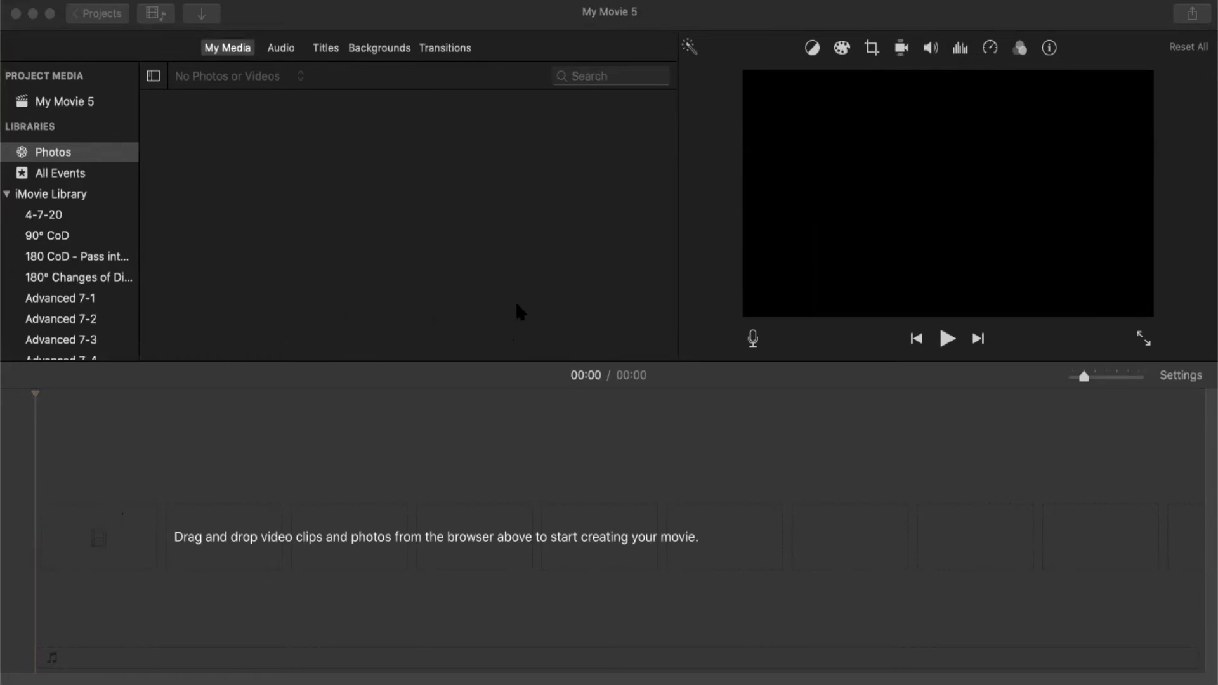
pyautogui.moveTo(532, 310); pyautogui.dragTo(101, 525)
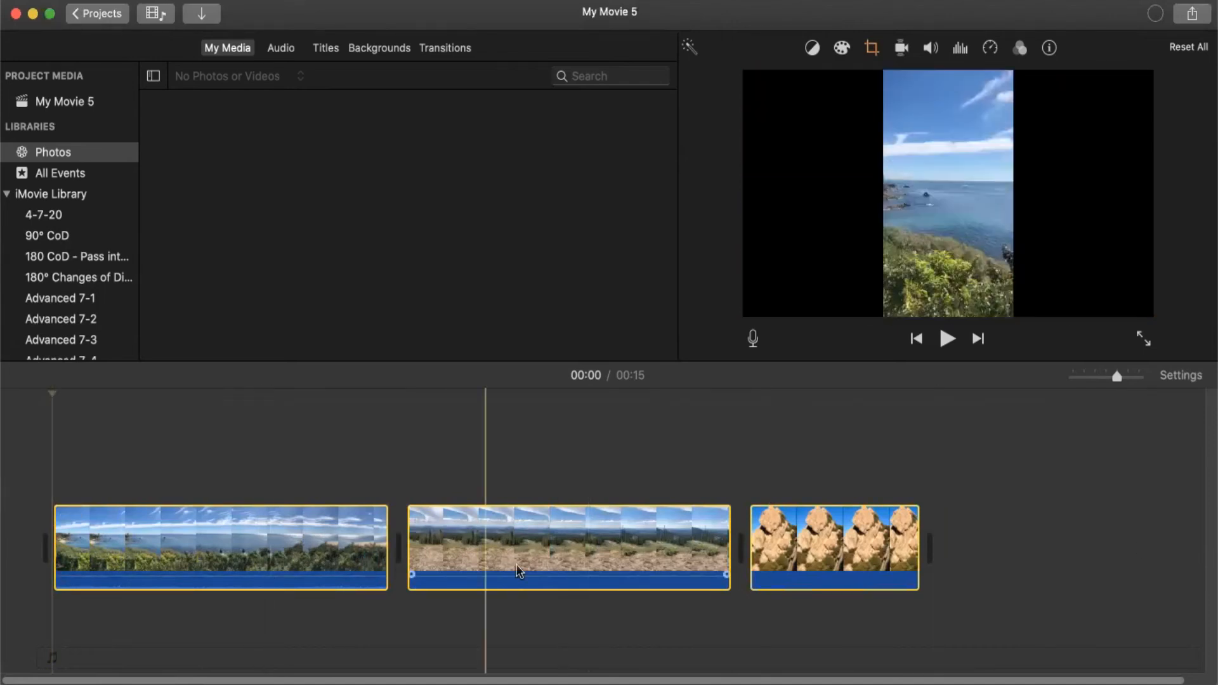
pyautogui.click(950, 533)
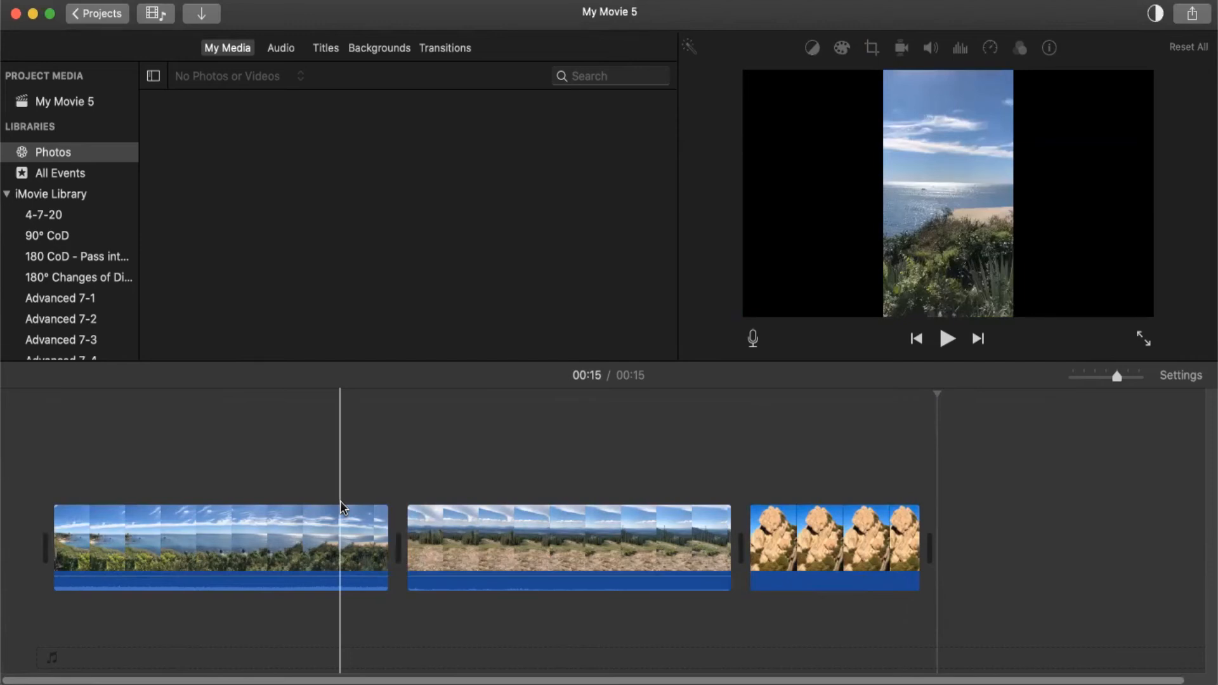
# - Trim the end of the first clip, the ocean video, to a length of 3.0 s
pyautogui.click(157, 546)
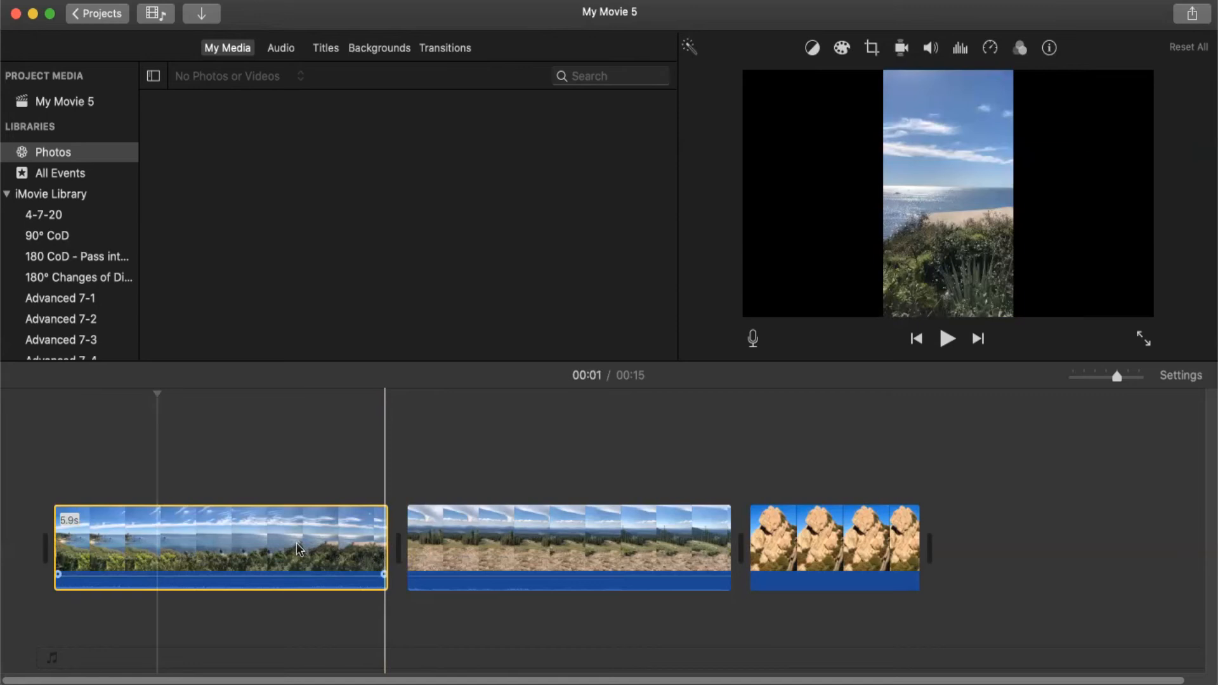
pyautogui.moveTo(383, 540); pyautogui.dragTo(217, 551)
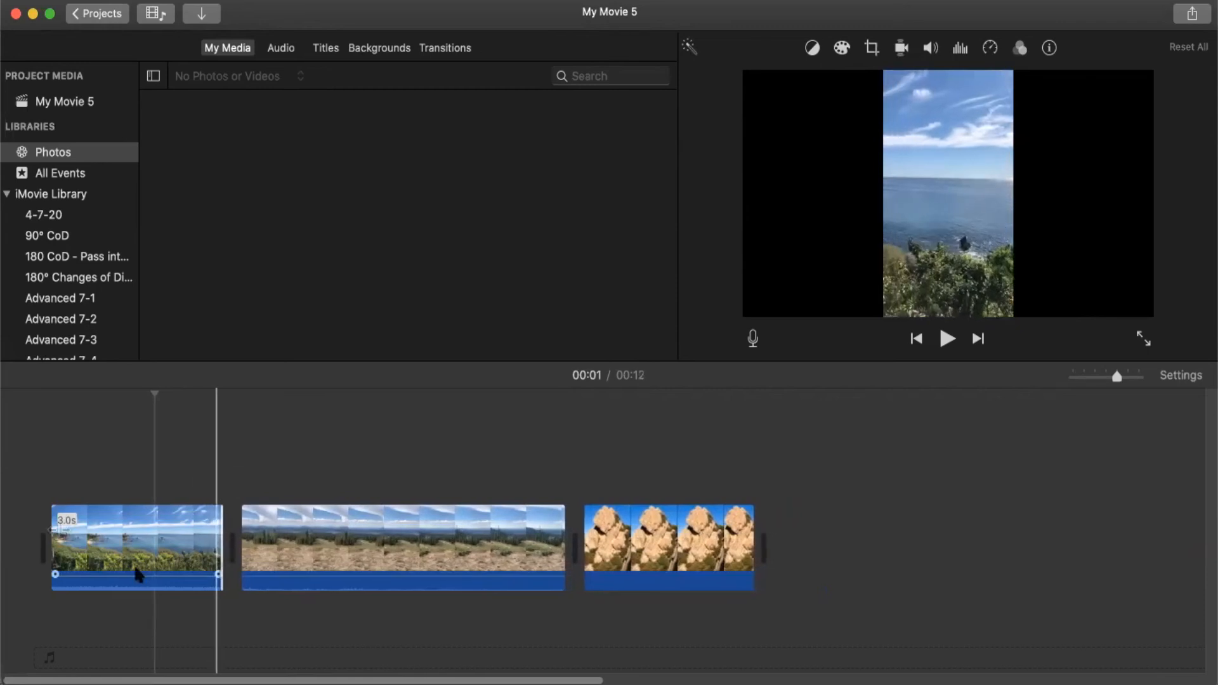
pyautogui.click(74, 540)
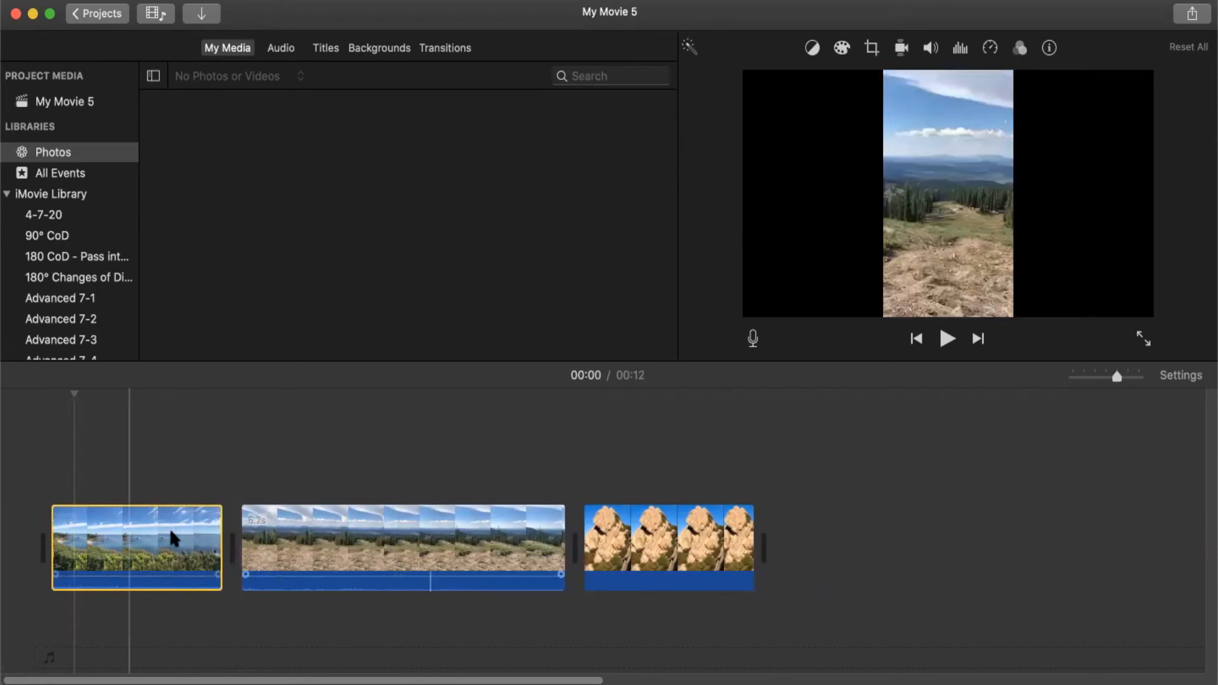
# - Split the mountain clip near its middle, at about 00:05, and play the movie across the cut
pyautogui.click(401, 543)
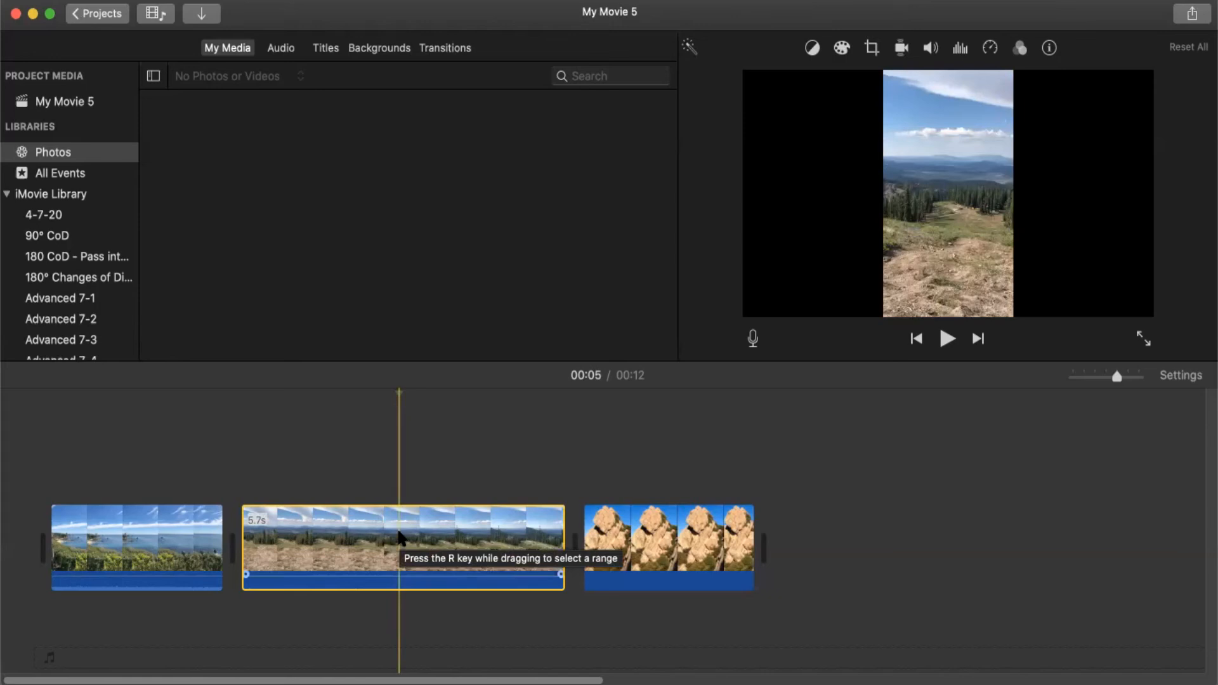
pyautogui.rightClick(375, 554)
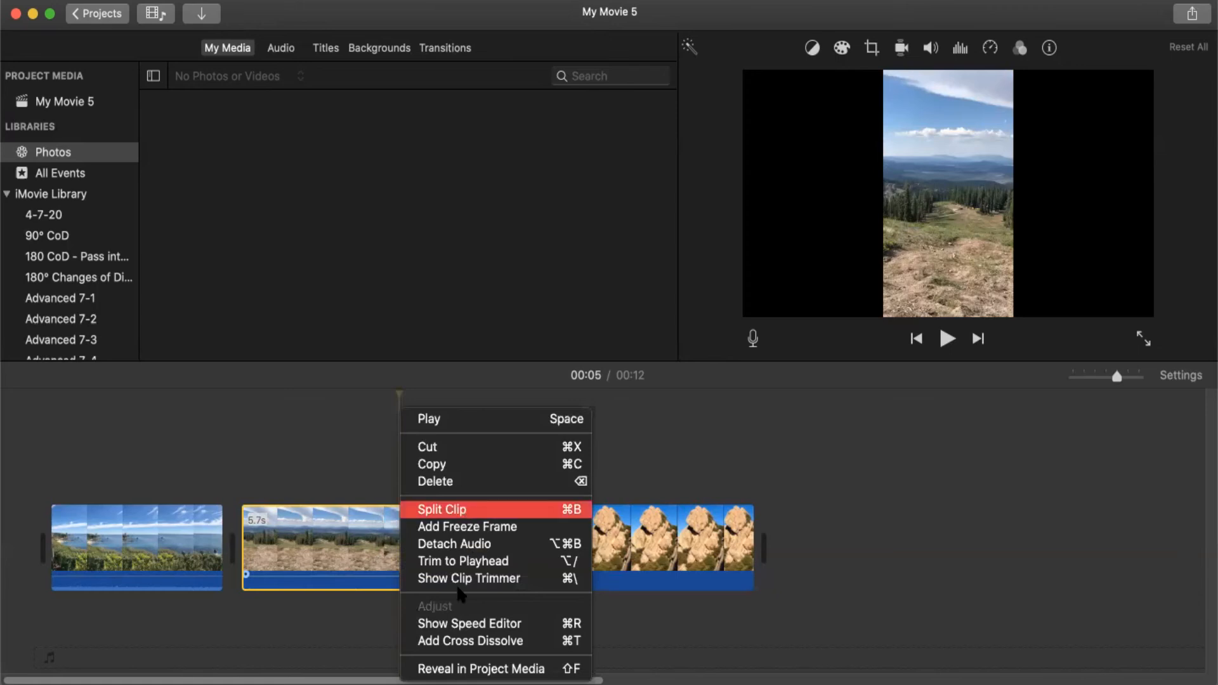
pyautogui.click(444, 510)
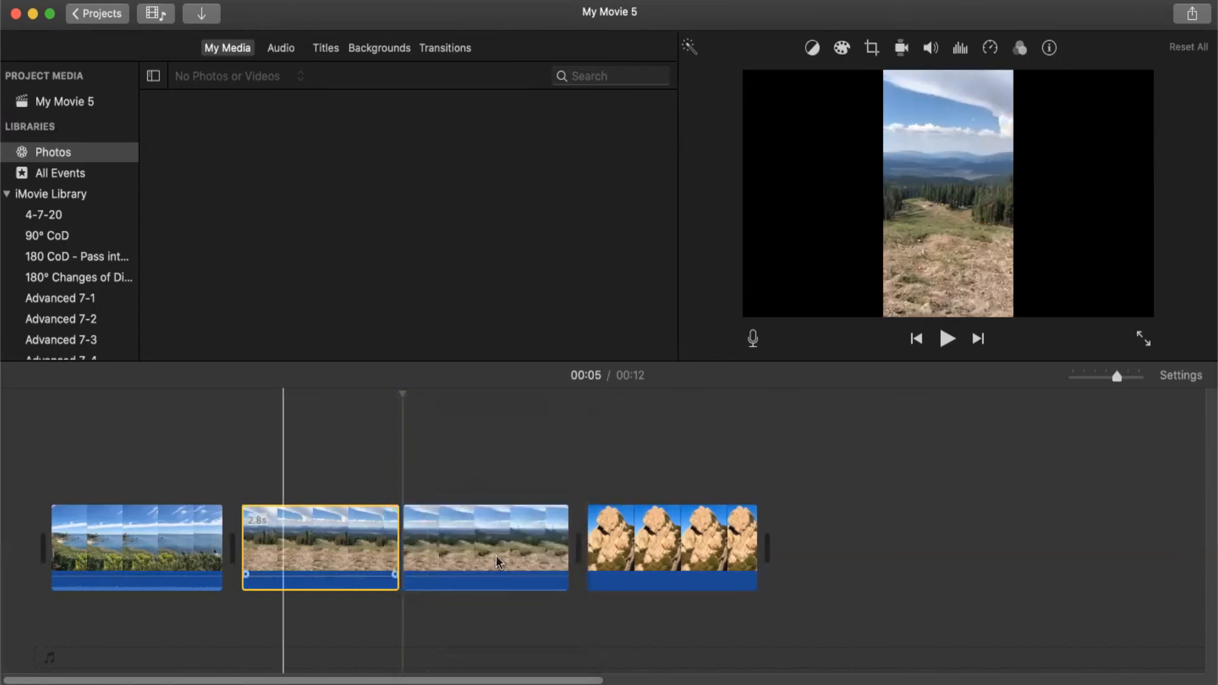
pyautogui.click(374, 473)
pyautogui.press('space')
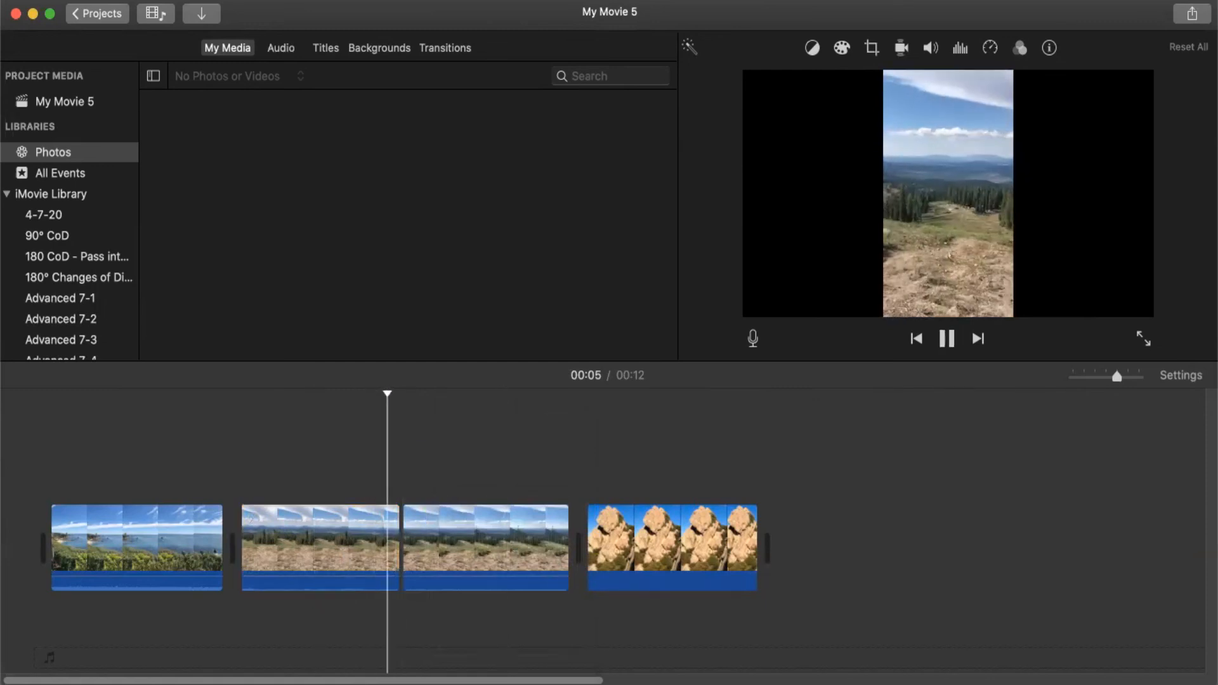
pyautogui.press('space')
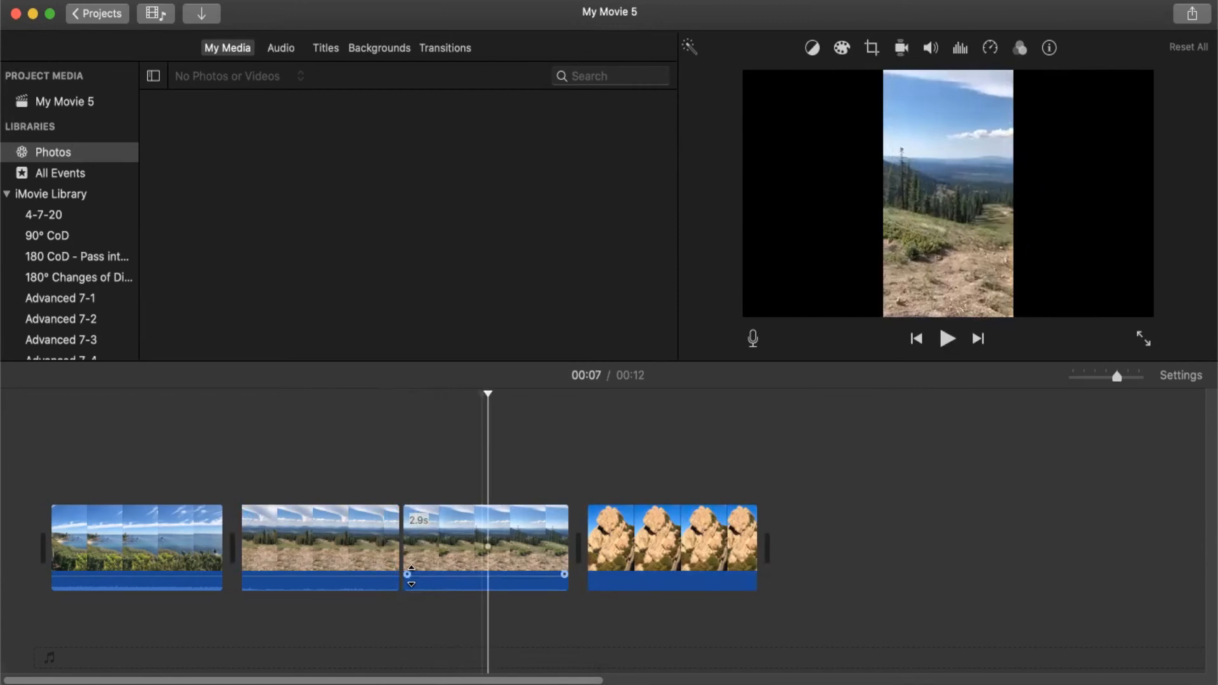
# - Move the second half of the split mountain clip to the end of the timeline, after the rock photo
pyautogui.click(437, 544)
pyautogui.moveTo(437, 545); pyautogui.dragTo(738, 537)
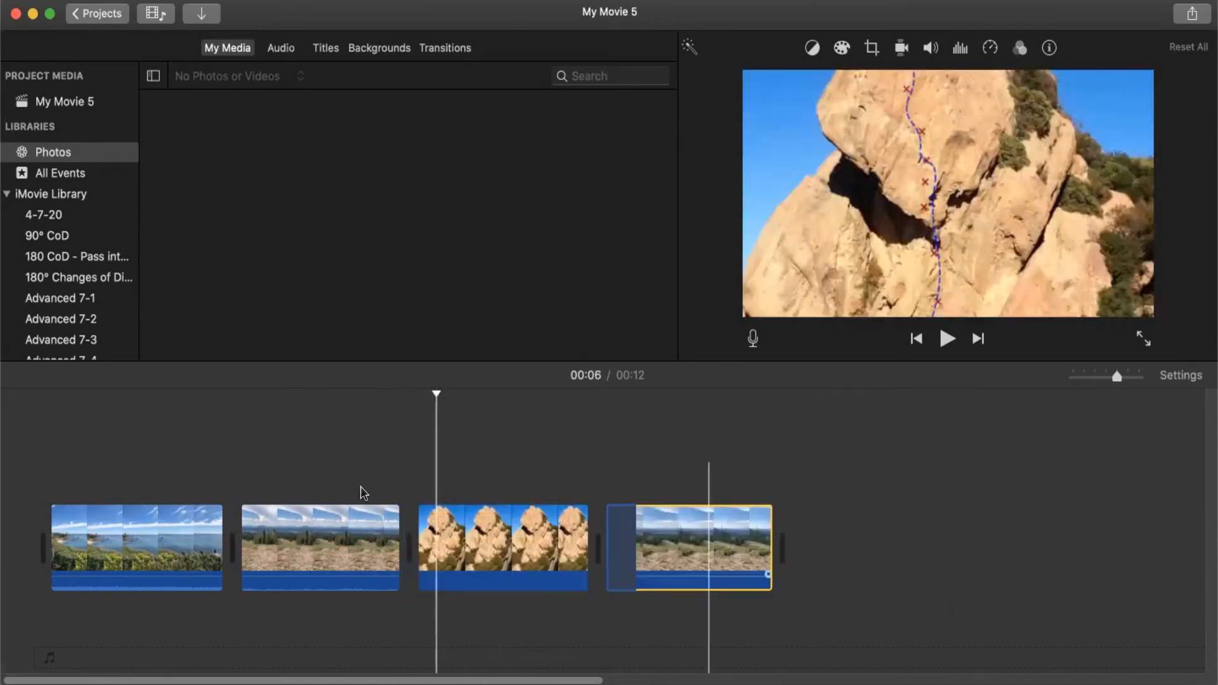
pyautogui.click(270, 488)
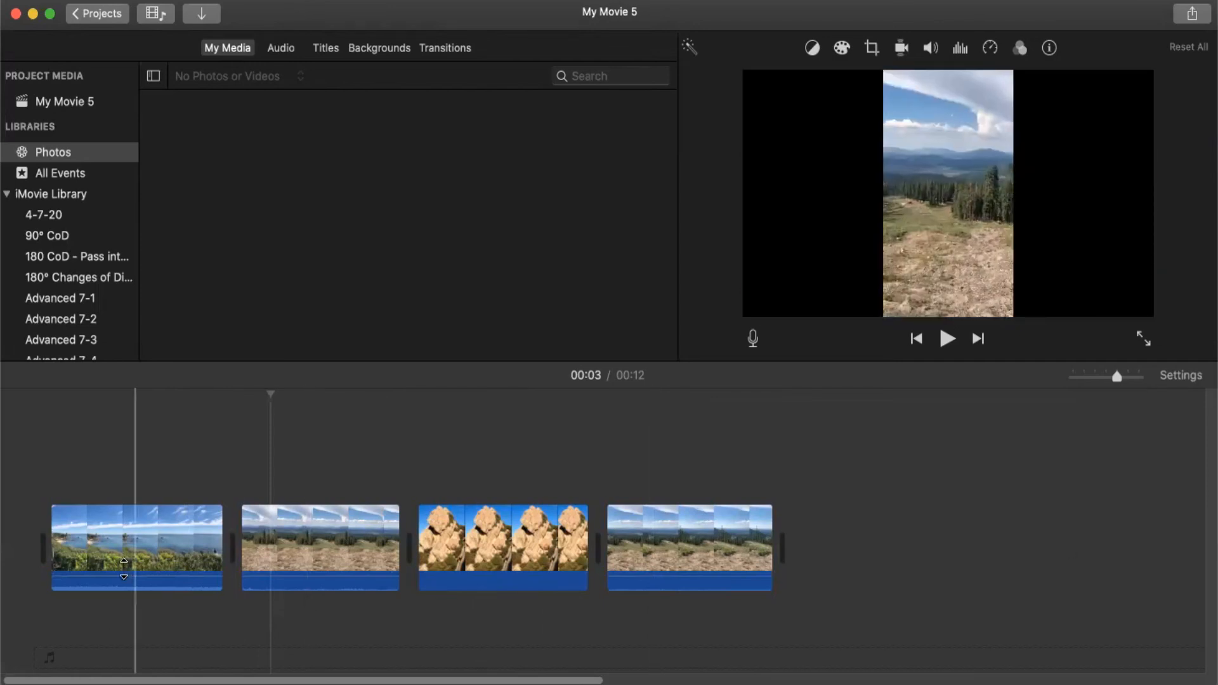
# - Raise the audio volume of the ocean clip and the first mountain clip to 400%
pyautogui.moveTo(124, 569)
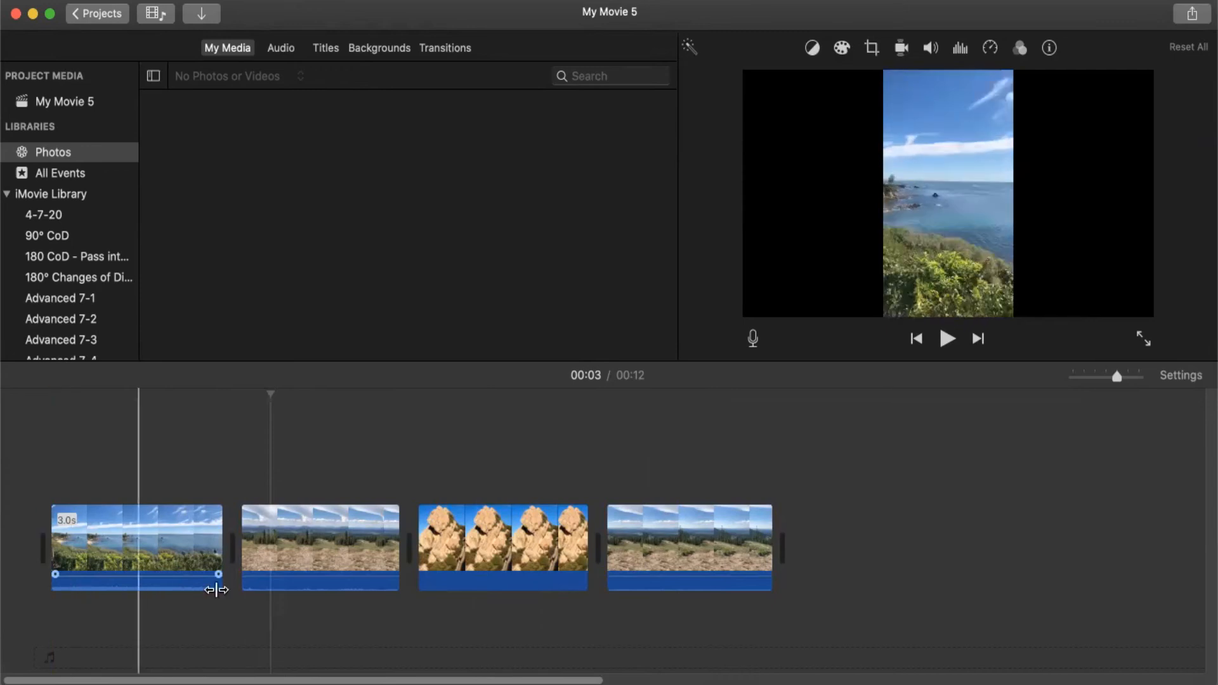
pyautogui.click(180, 576)
pyautogui.moveTo(183, 569)
pyautogui.mouseDown()
pyautogui.moveTo(179, 592)
pyautogui.moveTo(179, 569)
pyautogui.mouseUp()
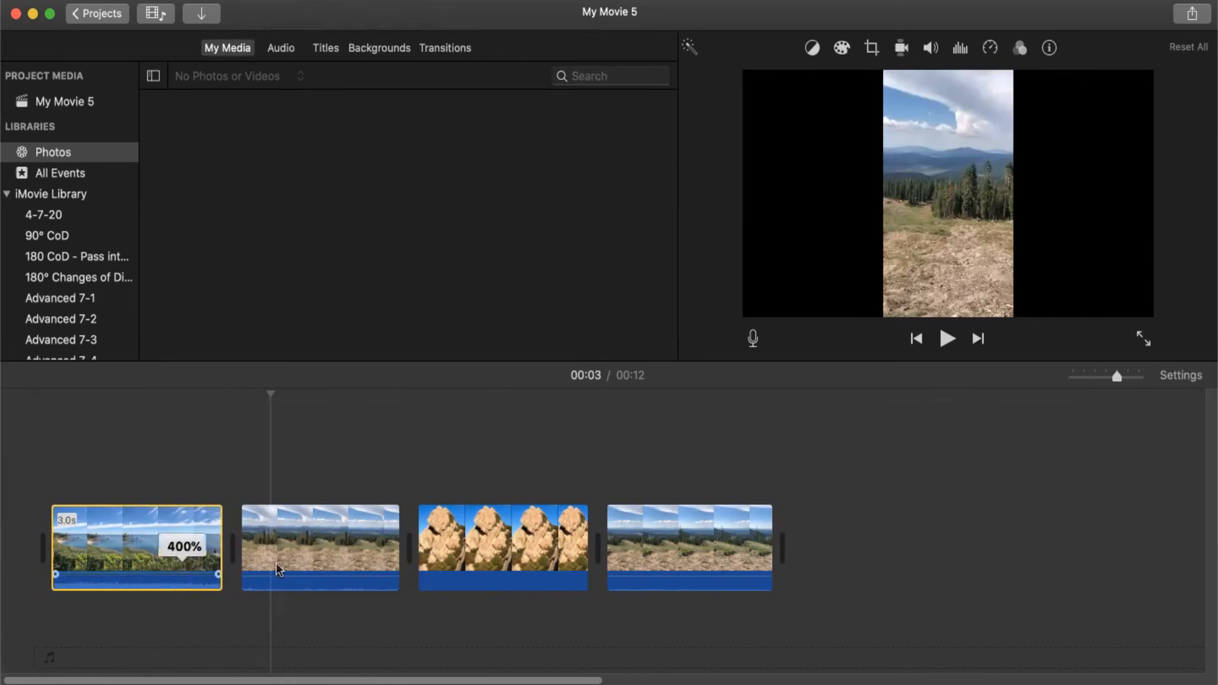
pyautogui.moveTo(301, 583); pyautogui.dragTo(496, 553)
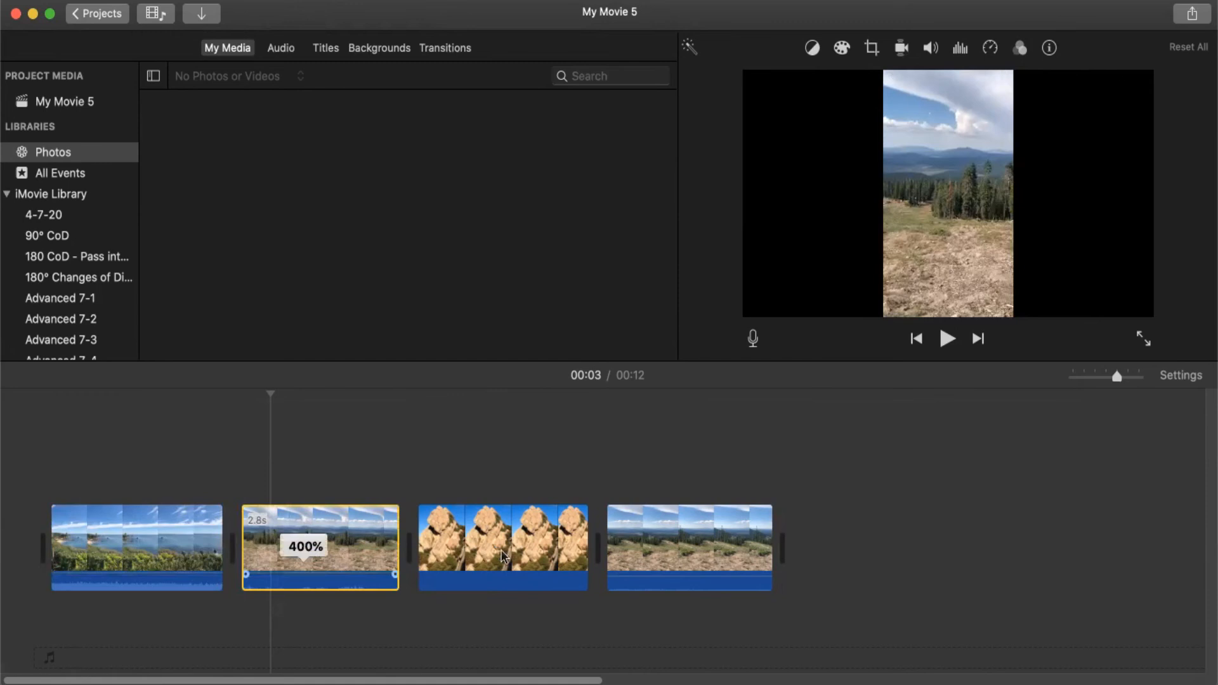
# - Set the audio volume of the last mountain clip to 400%
pyautogui.click(502, 553)
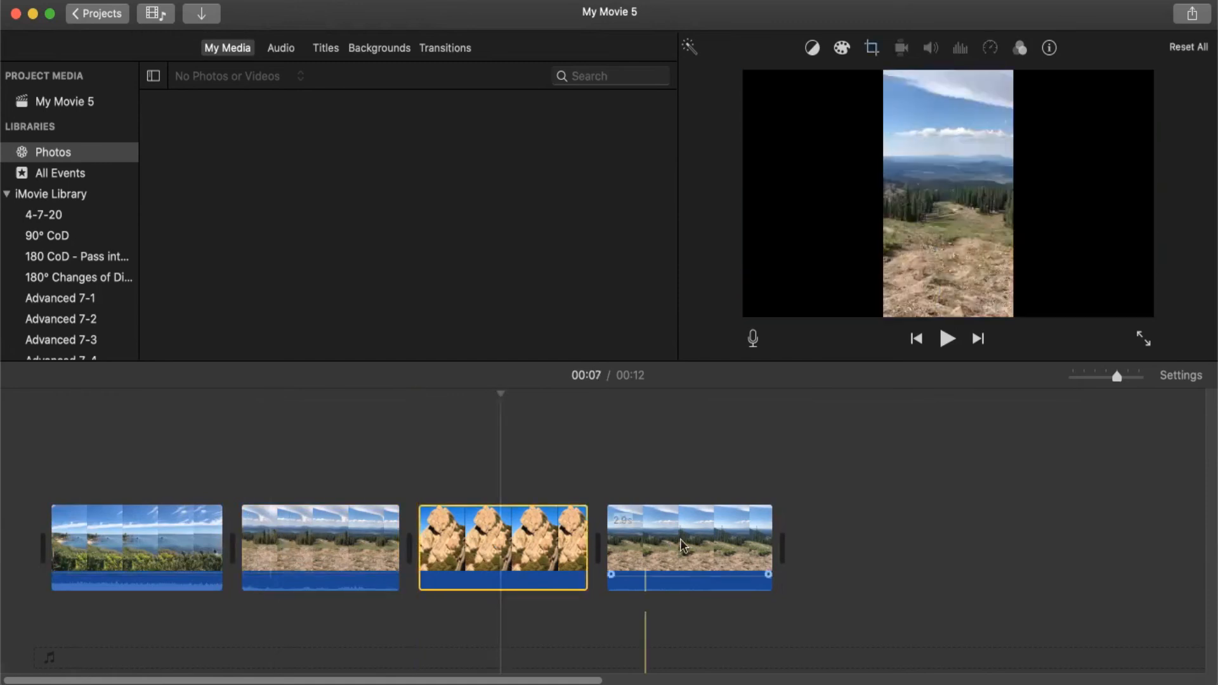
pyautogui.click(682, 539)
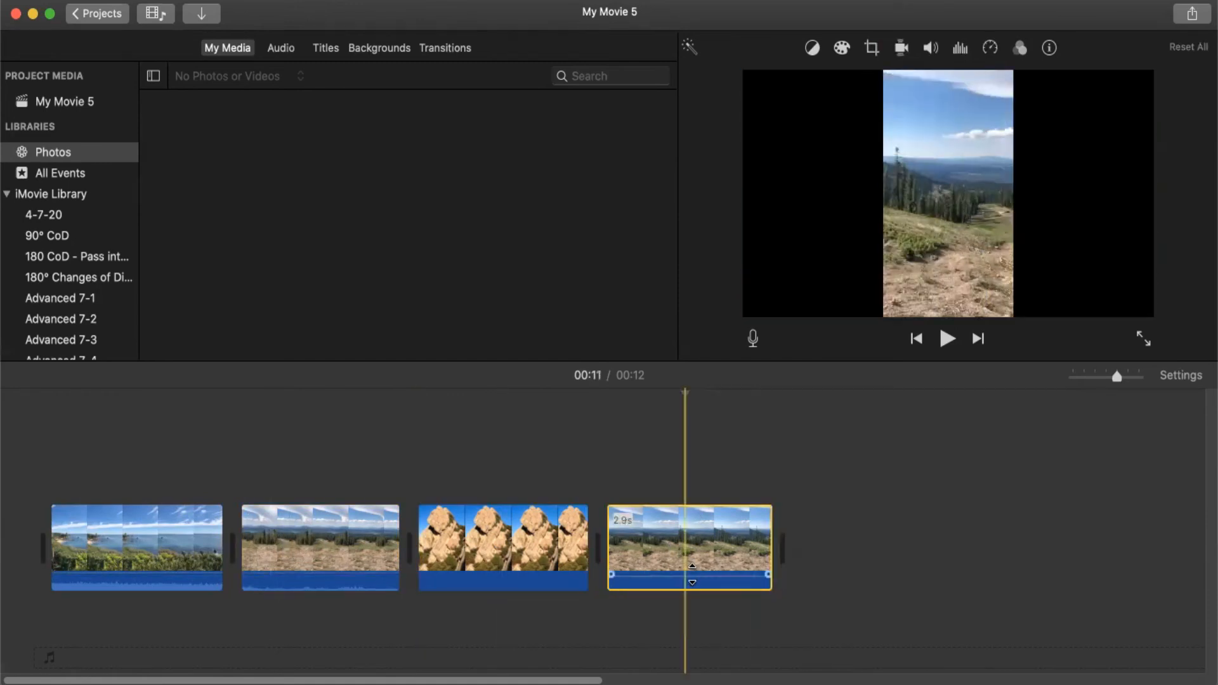
pyautogui.moveTo(697, 559)
pyautogui.moveTo(696, 559)
pyautogui.mouseDown()
pyautogui.moveTo(696, 594)
pyautogui.moveTo(698, 554)
pyautogui.mouseUp()
pyautogui.click(711, 551)
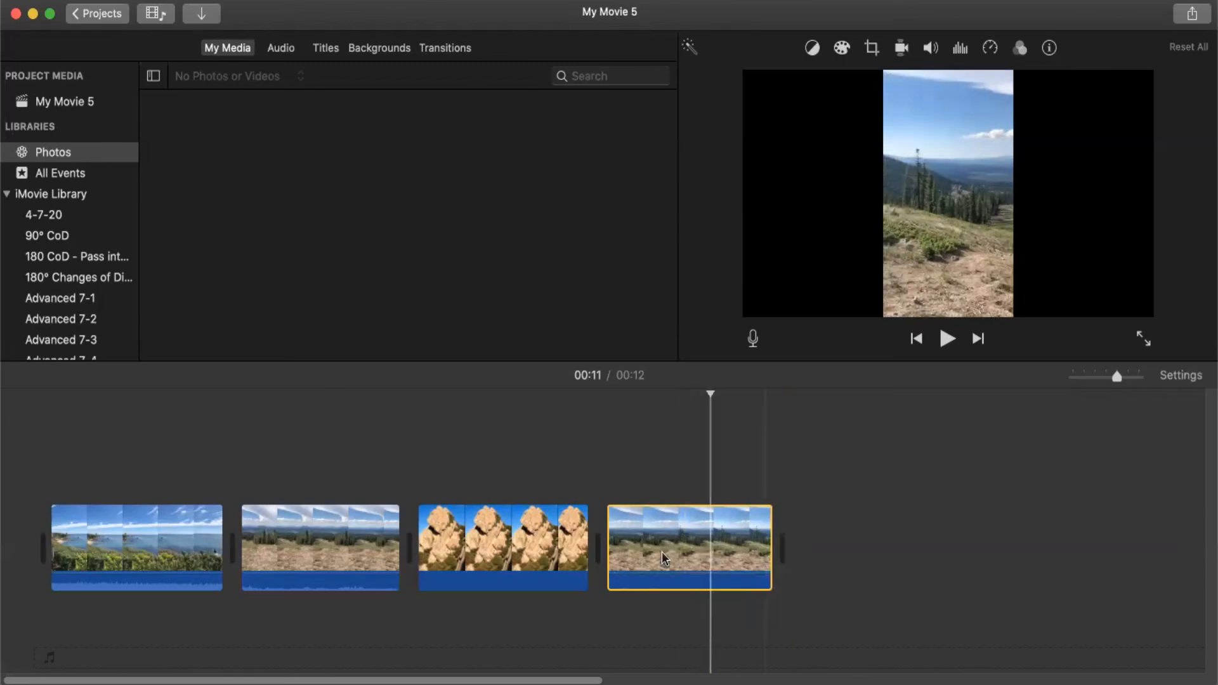
pyautogui.click(931, 51)
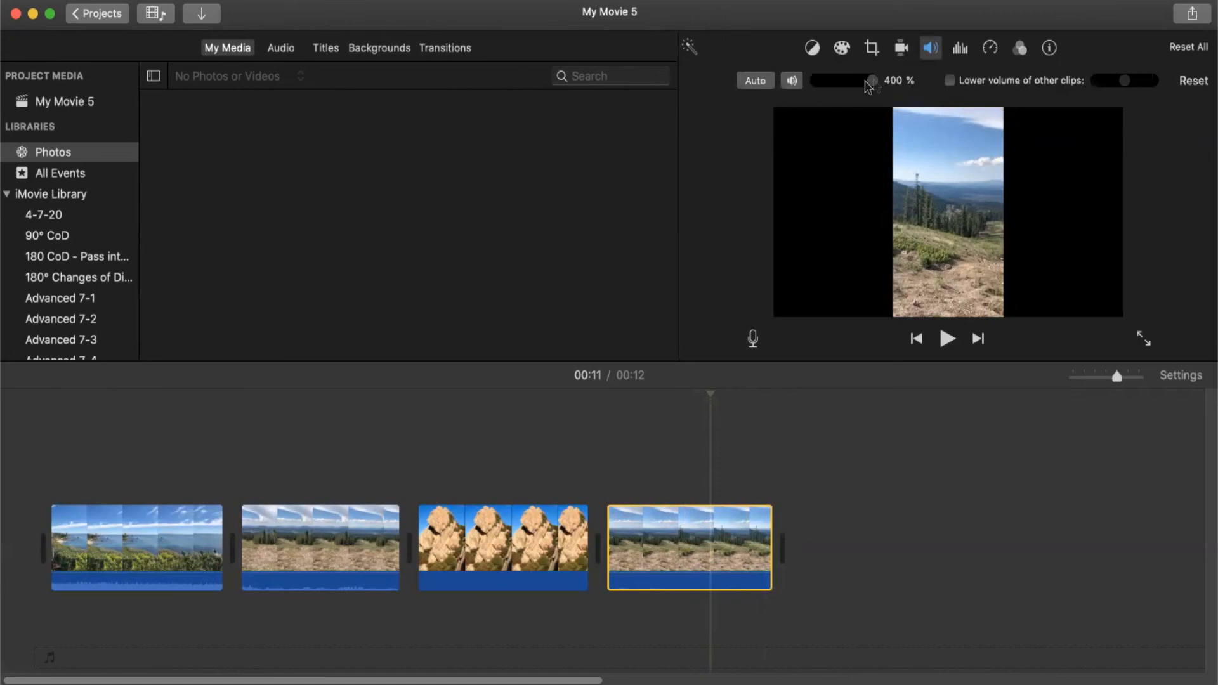
pyautogui.moveTo(819, 85); pyautogui.dragTo(877, 105)
pyautogui.click(248, 469)
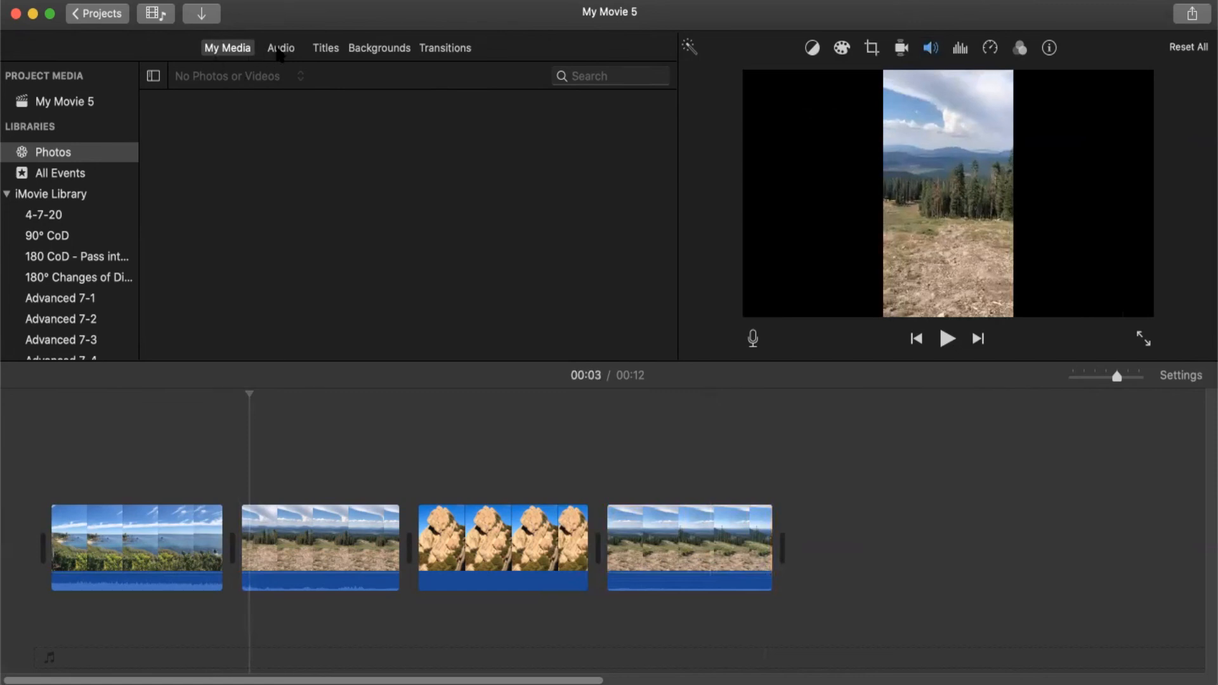
# - Preview the Cave and Wind sound effect and add it beneath the clips from the start of the timeline
pyautogui.click(326, 48)
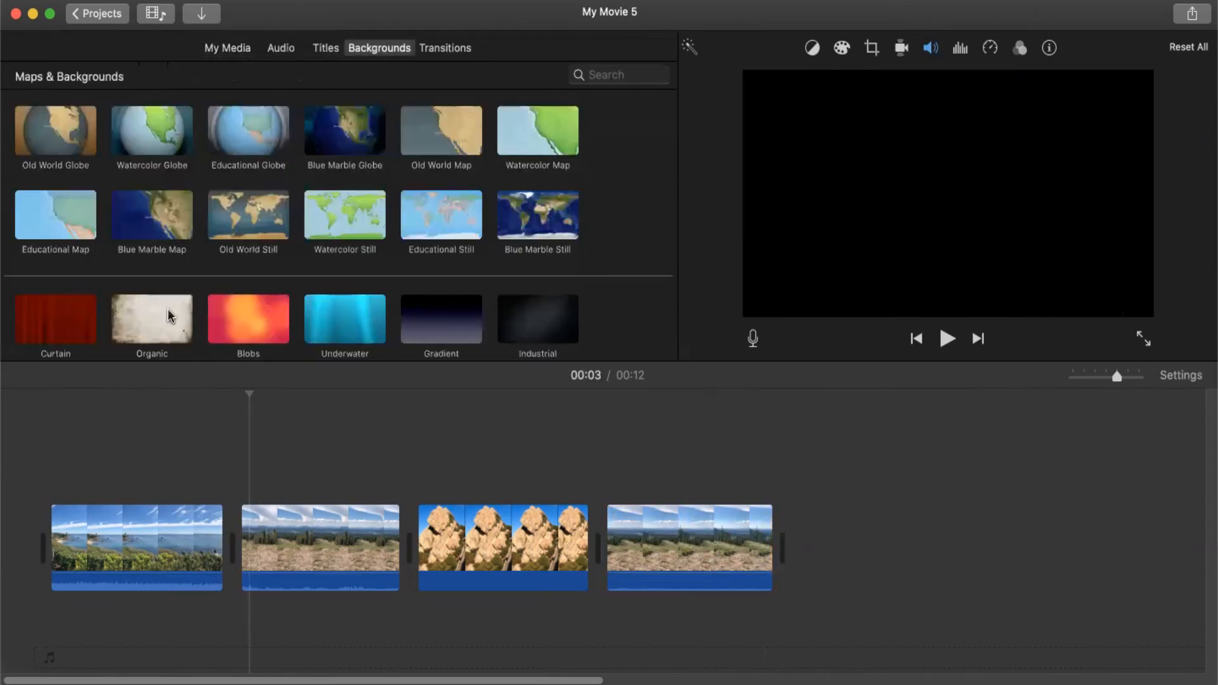
pyautogui.click(282, 48)
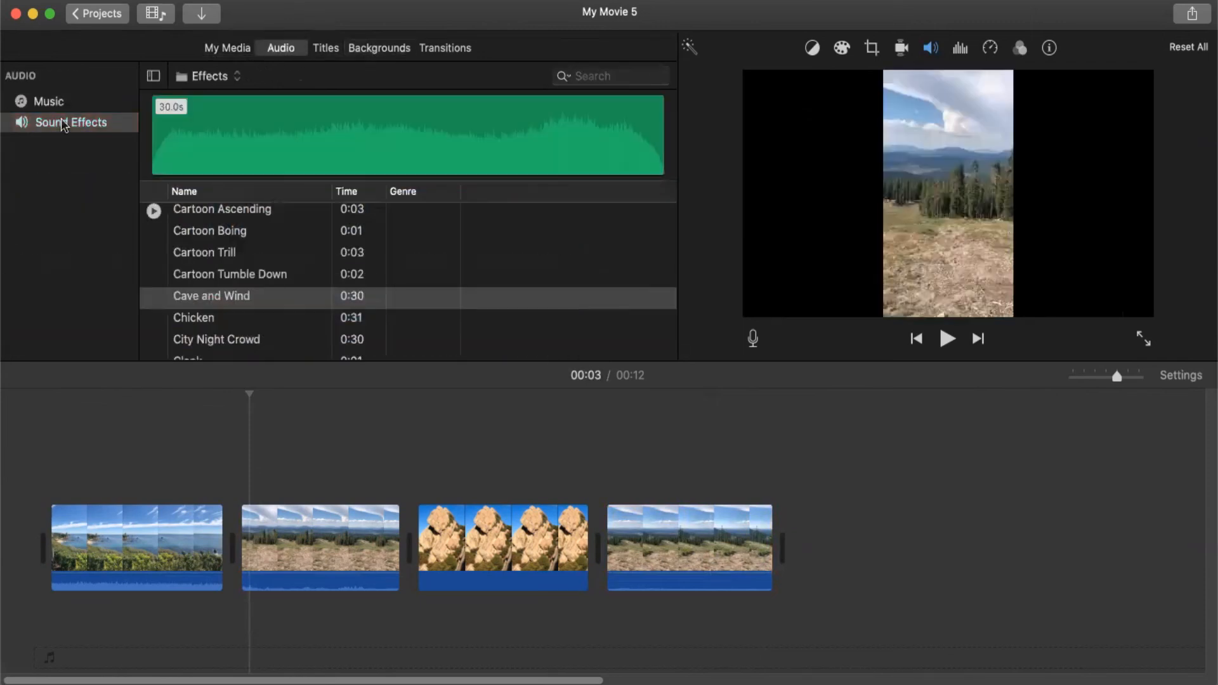
pyautogui.click(89, 103)
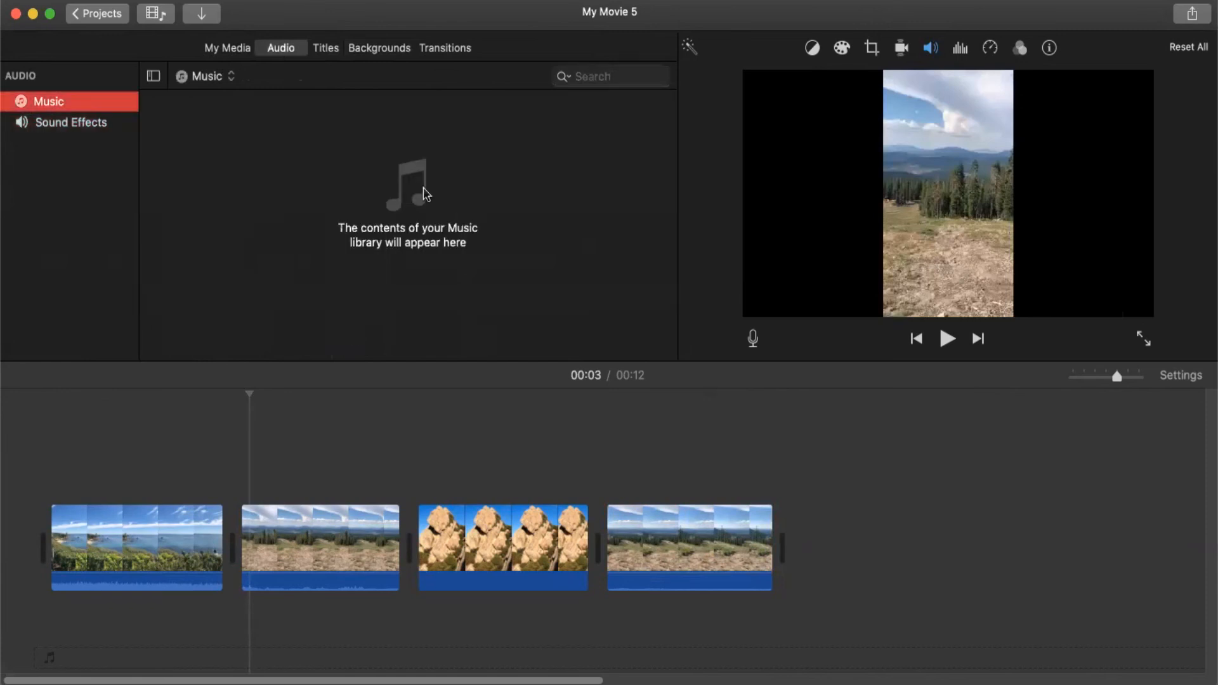
pyautogui.click(85, 130)
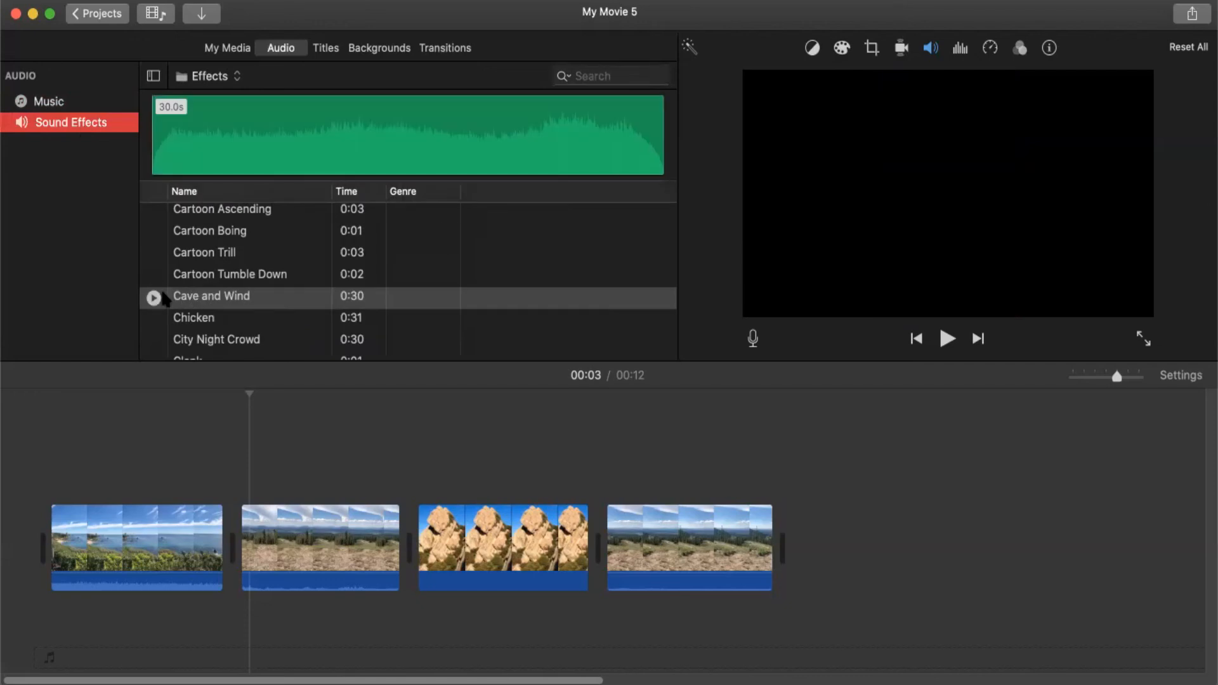
pyautogui.click(154, 298)
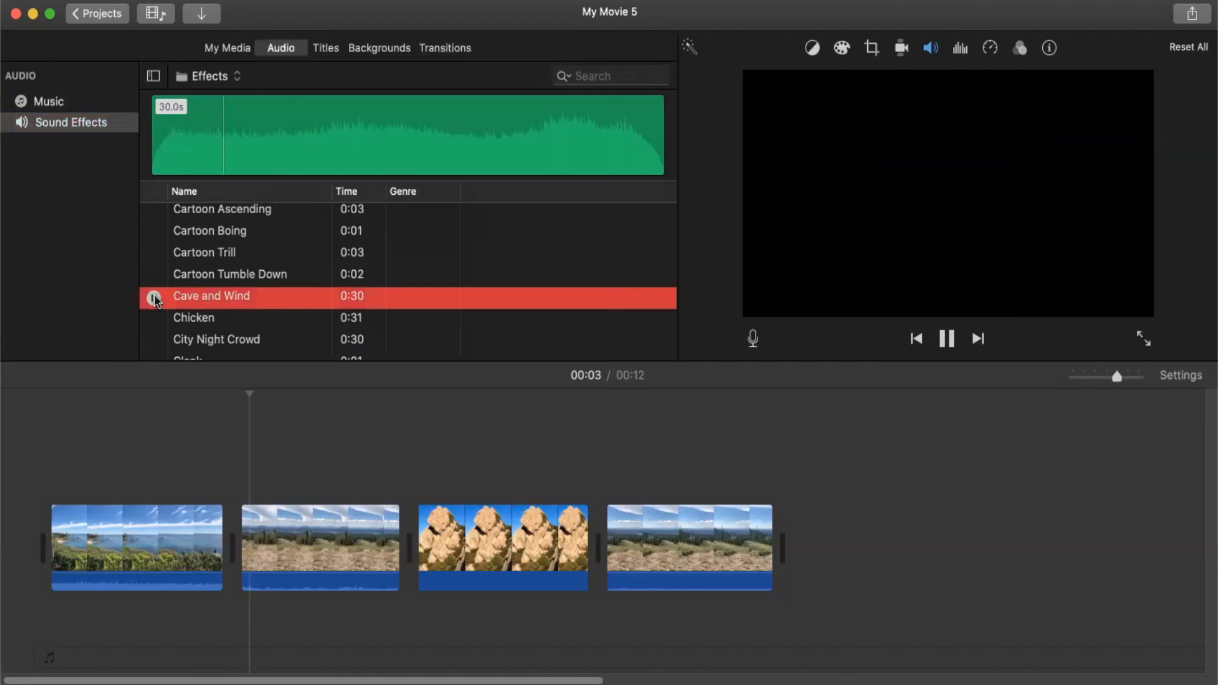
pyautogui.press('space')
pyautogui.moveTo(215, 300); pyautogui.dragTo(53, 451)
pyautogui.moveTo(51, 537); pyautogui.dragTo(51, 536)
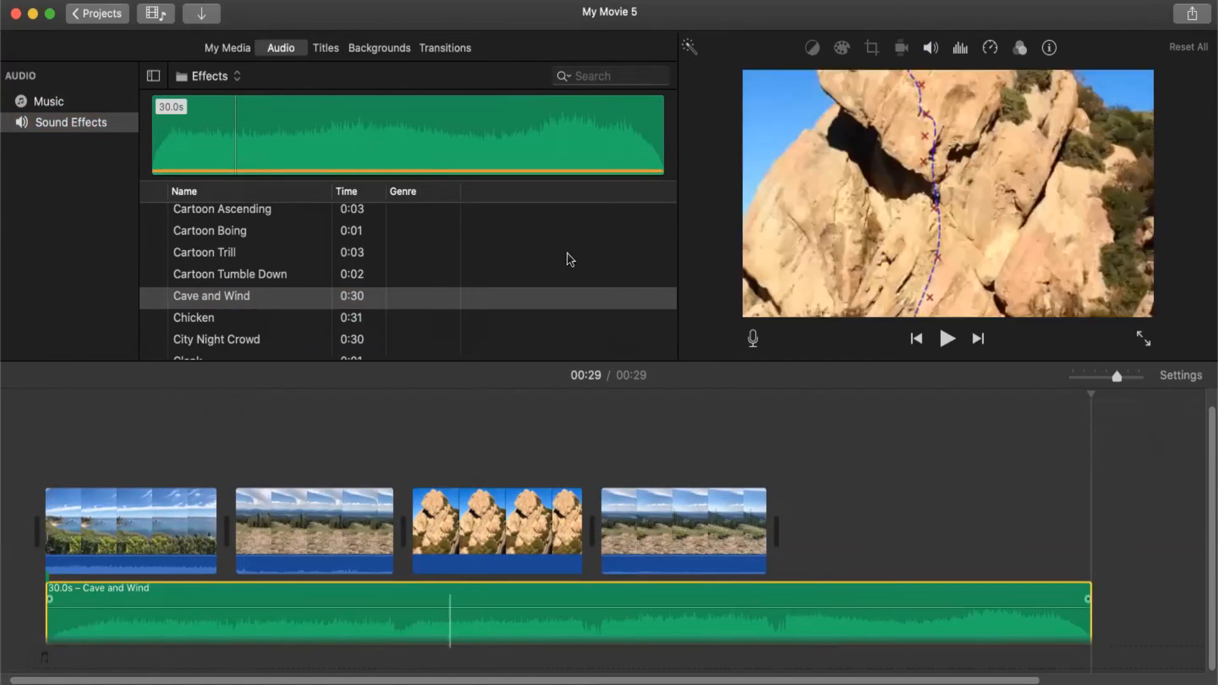
# - Add a Fade to Black transition between the ocean clip and the first mountain clip, and play it back
pyautogui.click(445, 49)
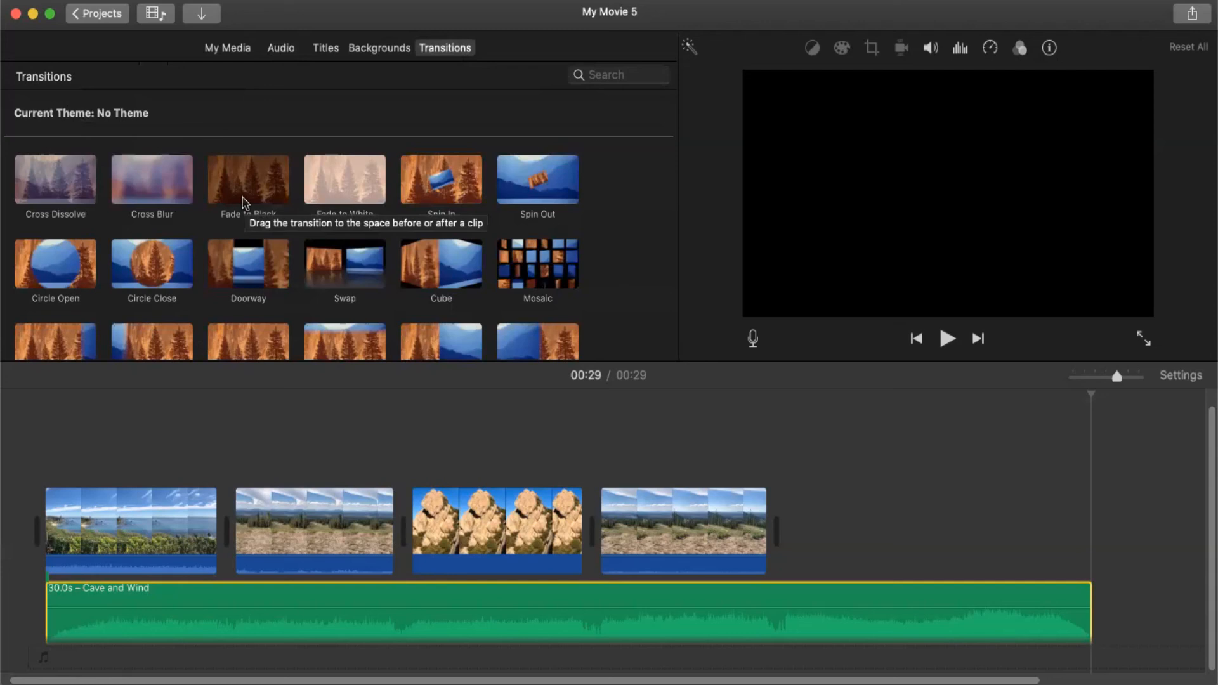
pyautogui.moveTo(256, 191); pyautogui.dragTo(165, 531)
pyautogui.click(132, 448)
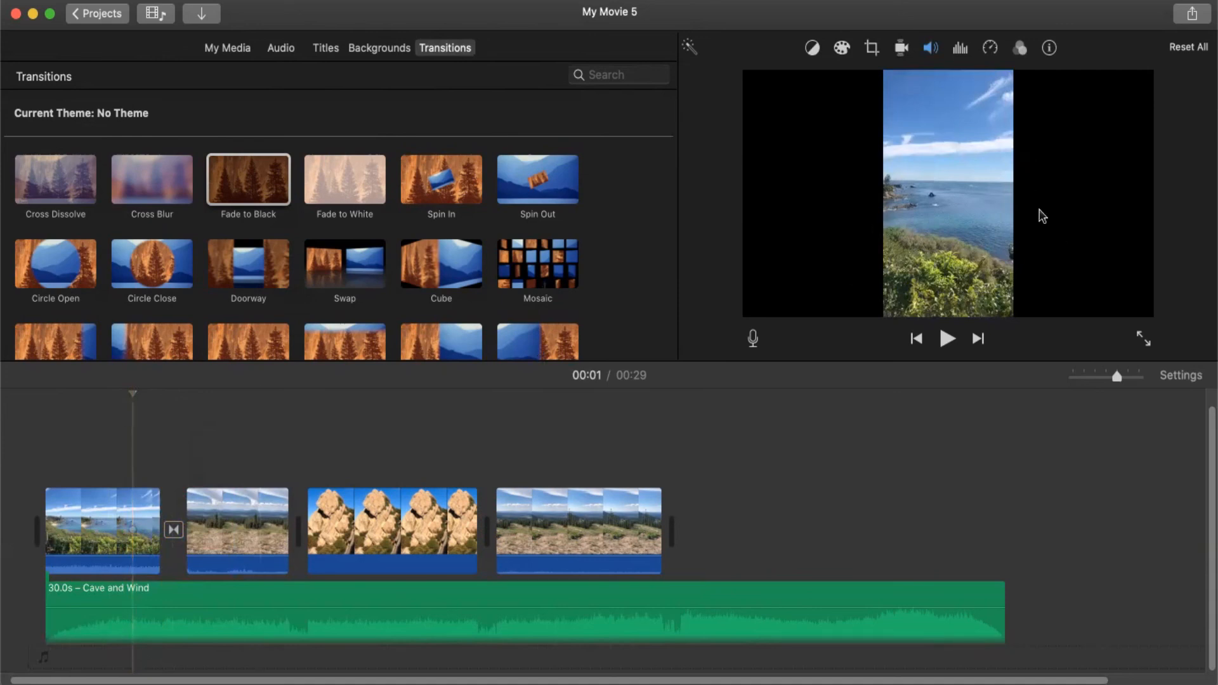
pyautogui.click(133, 461)
pyautogui.press('space')
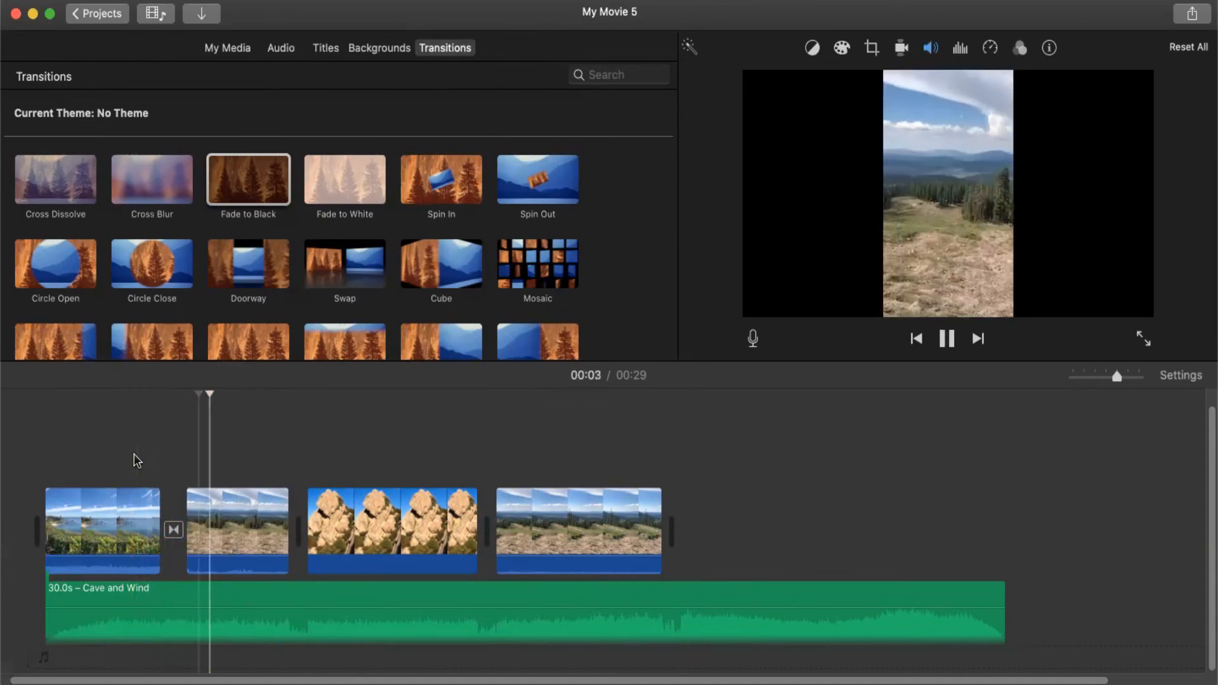
pyautogui.press('space')
pyautogui.click(109, 461)
pyautogui.press('space')
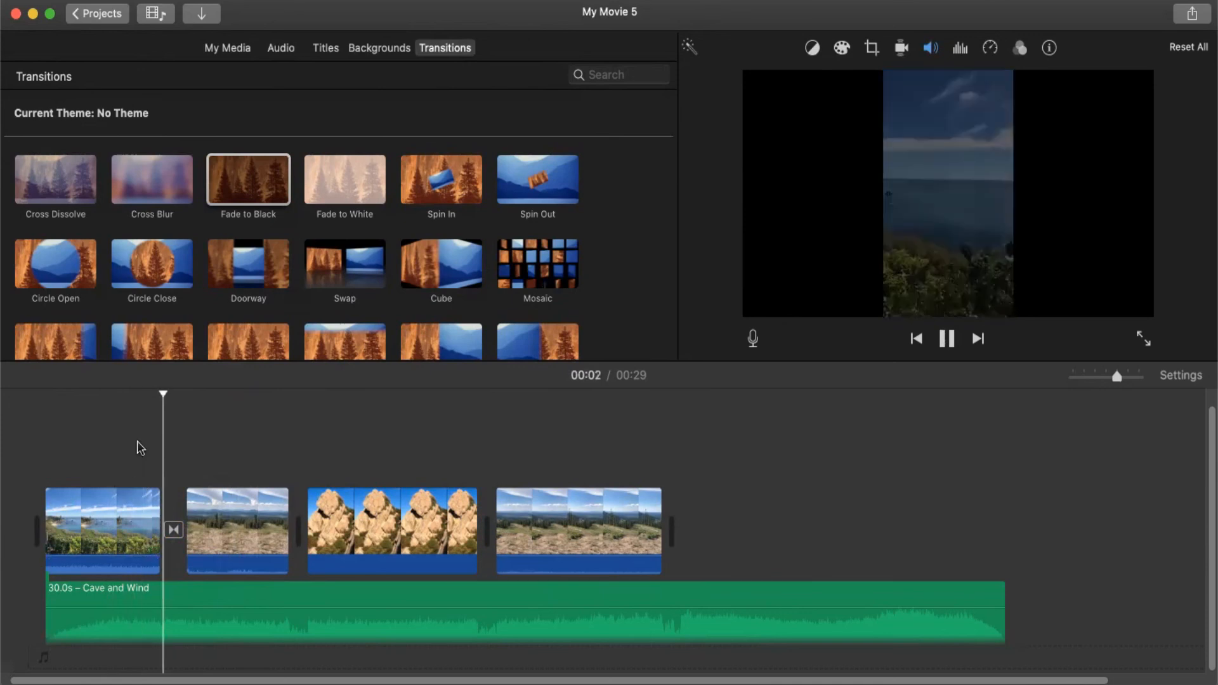
pyautogui.press('space')
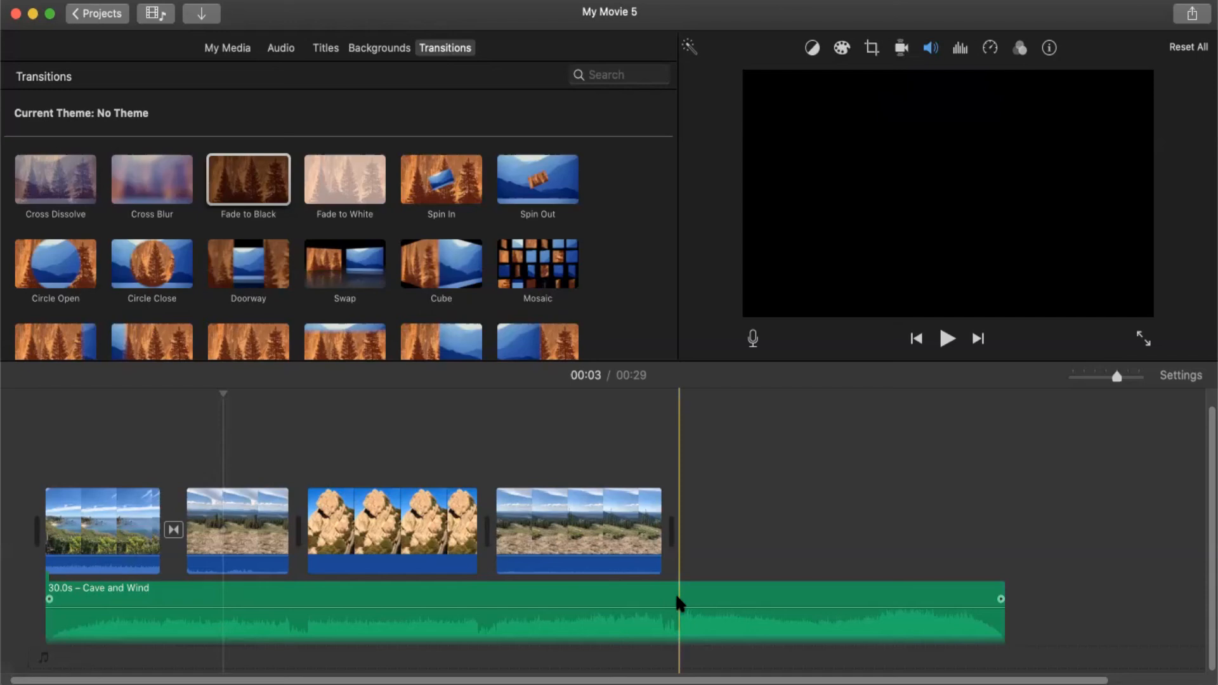
# - Start a file export of the movie and title it Live Demo
pyautogui.click(677, 602)
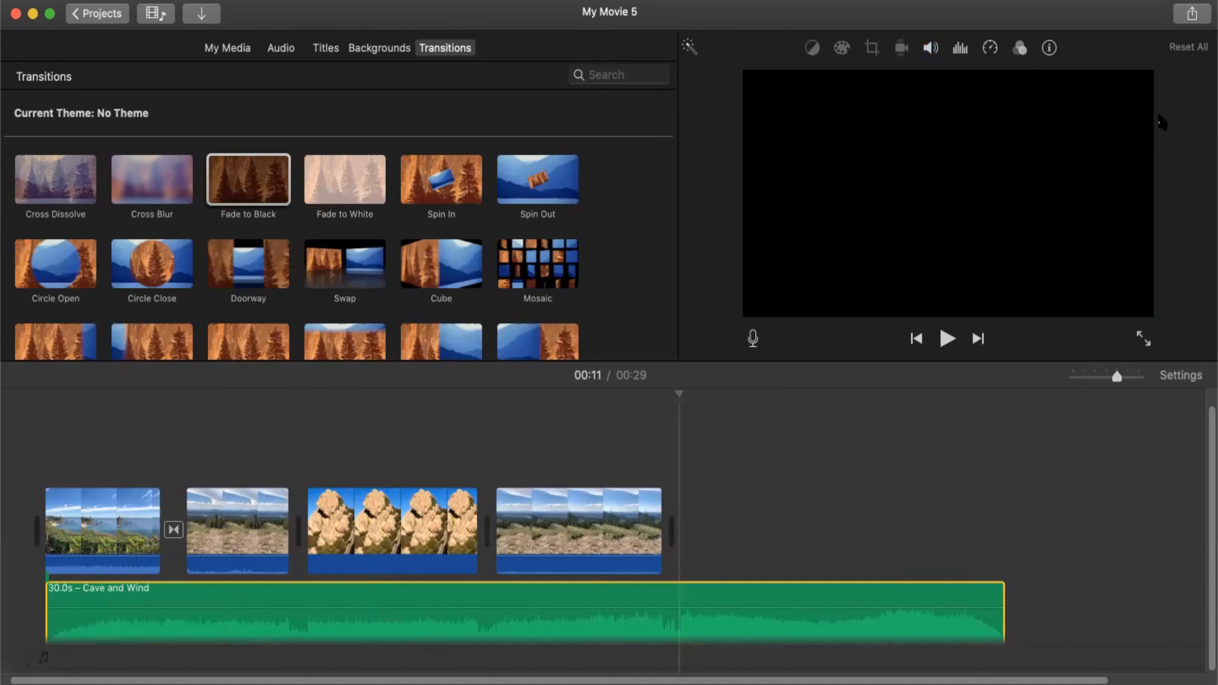
pyautogui.click(1193, 14)
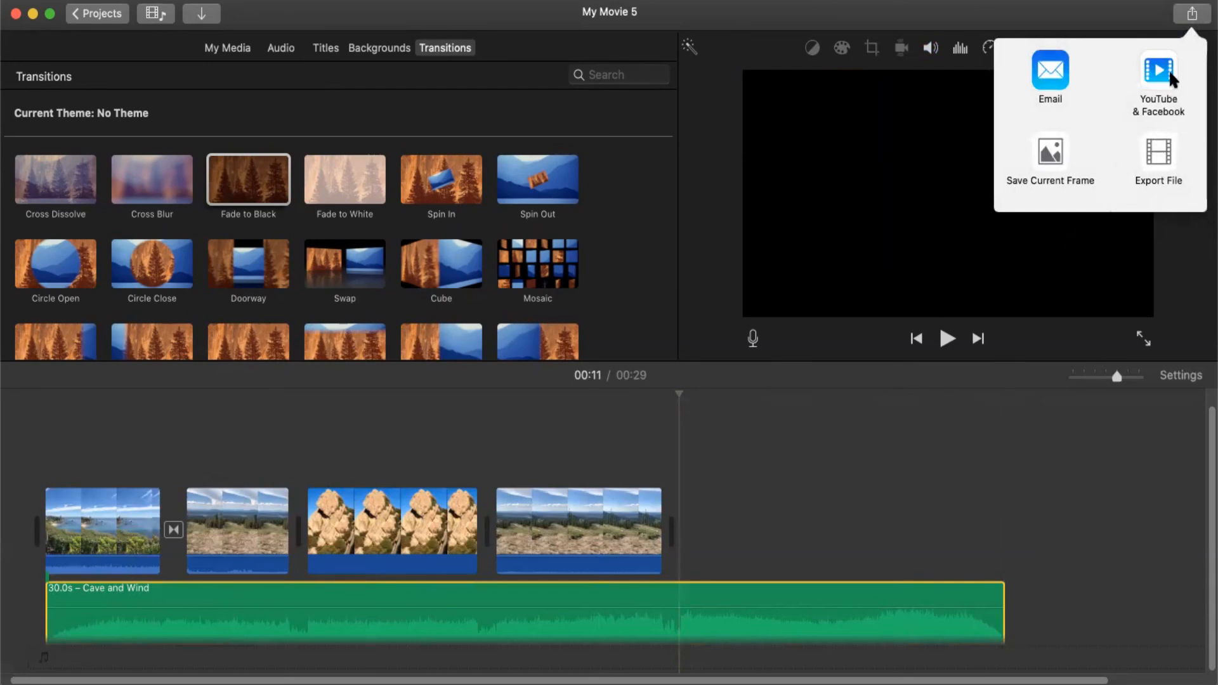
pyautogui.click(1155, 154)
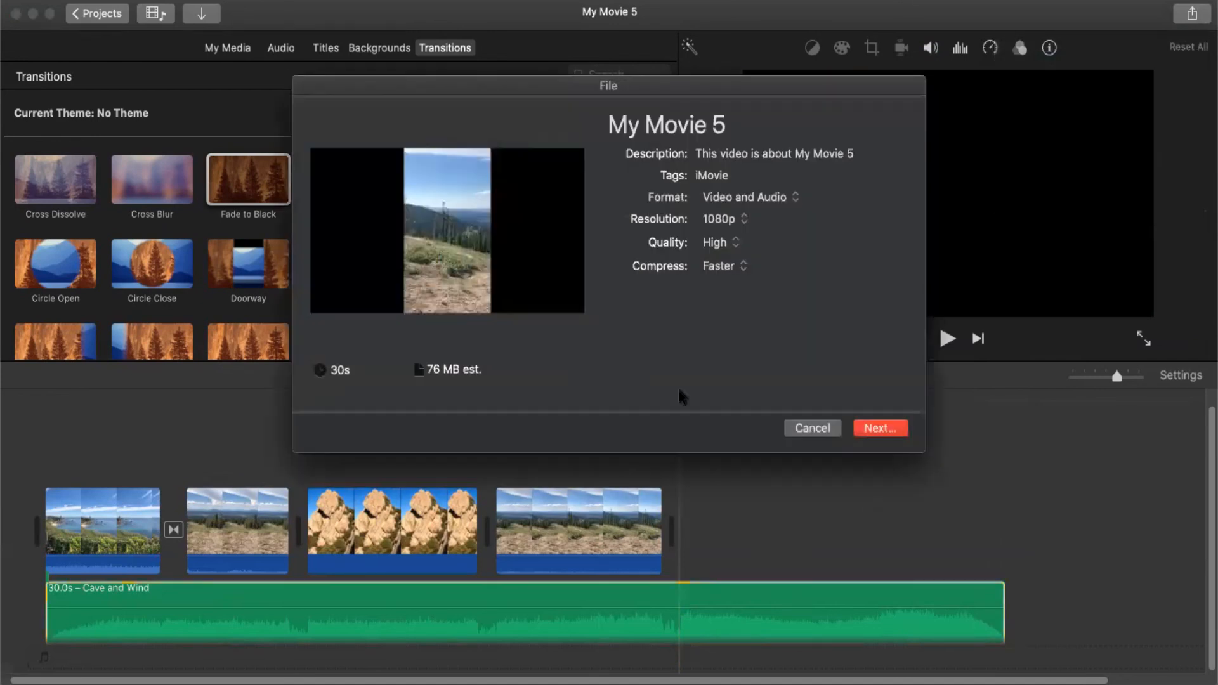
pyautogui.click(727, 125)
pyautogui.moveTo(726, 125); pyautogui.dragTo(544, 120)
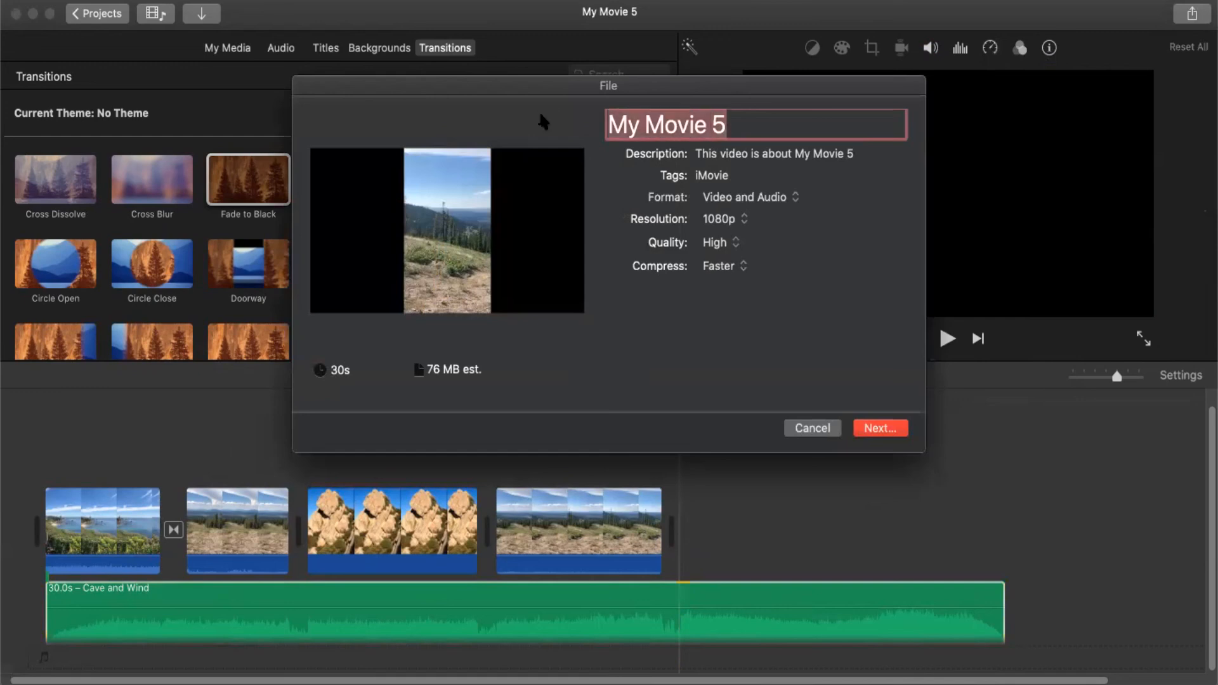
pyautogui.write('Live Dem')
pyautogui.press('BackSpace')
pyautogui.write('mo')
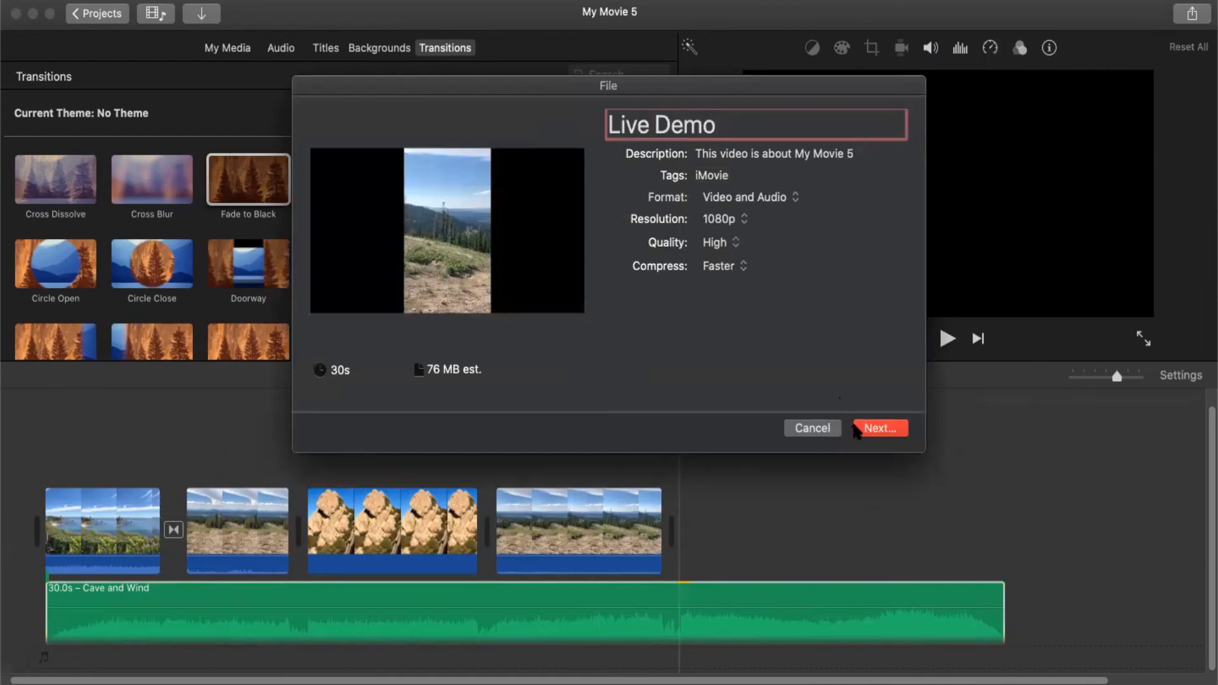
# - Save the export as Live Demo in the iCloud Documents folder and check its progress
pyautogui.click(858, 430)
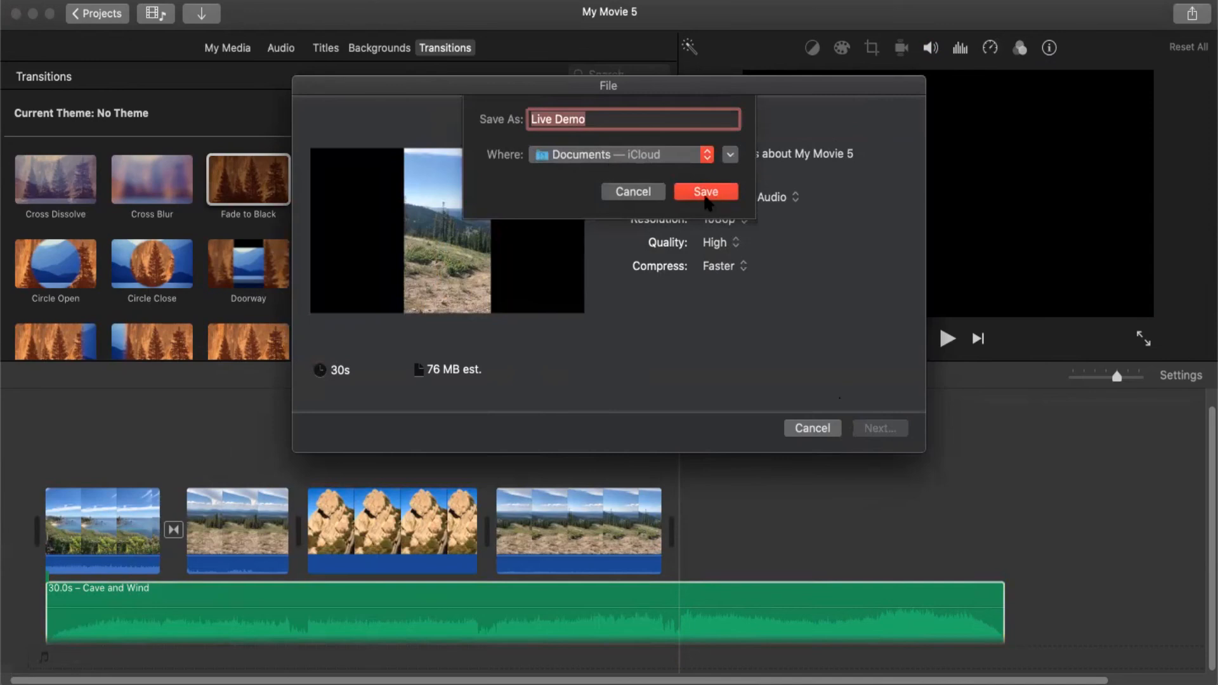
pyautogui.click(708, 193)
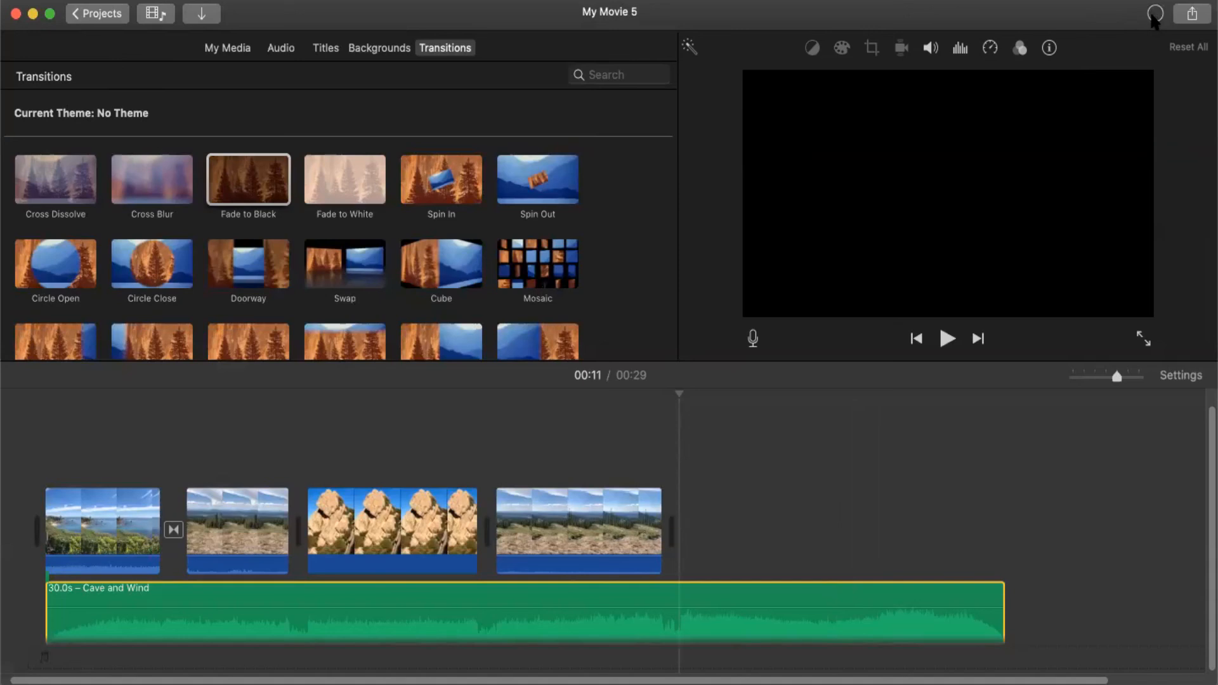
pyautogui.click(1155, 14)
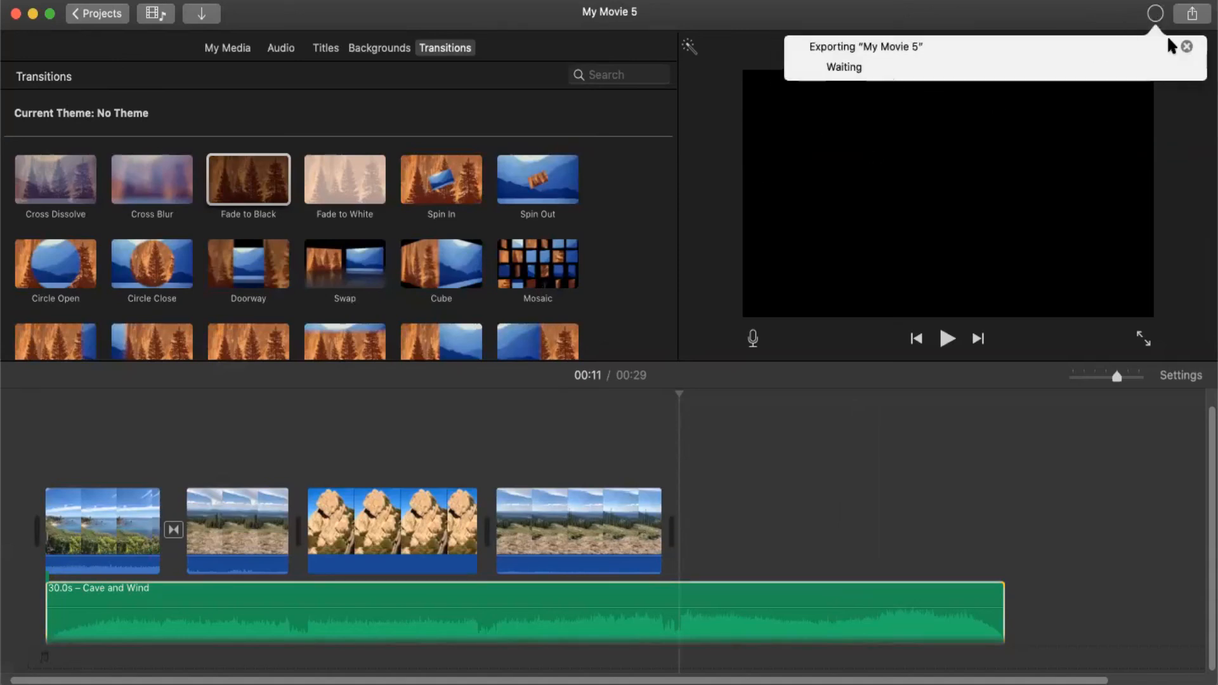